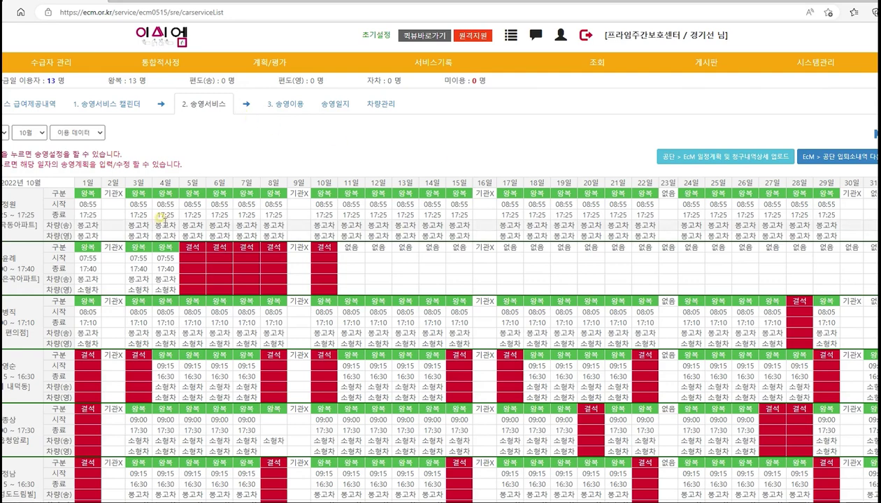
Step: Open the 급여제공내역 page for October 2022 and examine the recipients' planned, used and claimed amounts
left_click(44, 105)
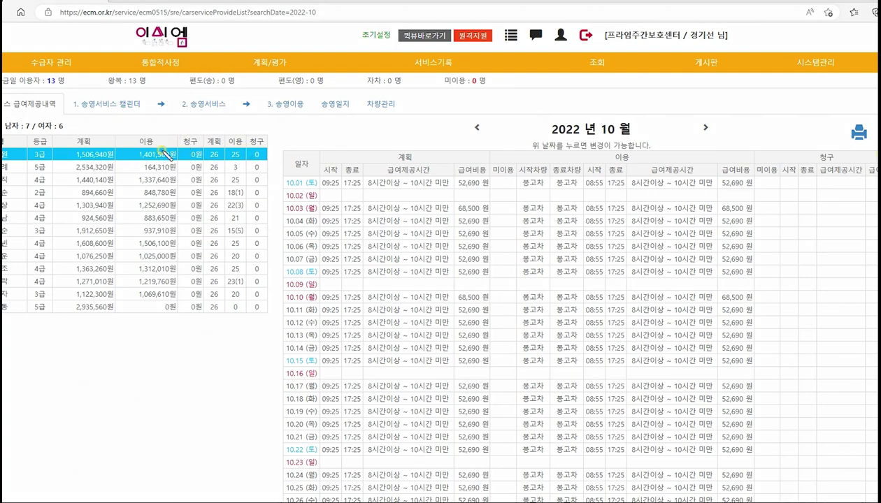
mouse_move(163, 151)
left_mouse_down()
mouse_move(137, 158)
mouse_move(105, 220)
mouse_move(123, 302)
mouse_move(226, 264)
mouse_move(180, 145)
mouse_move(158, 149)
left_mouse_up()
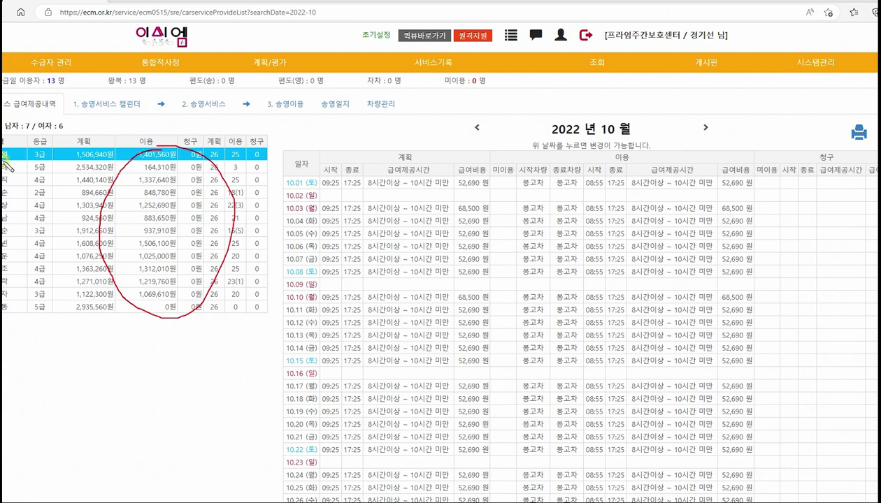
left_click_drag(5, 141, 43, 175)
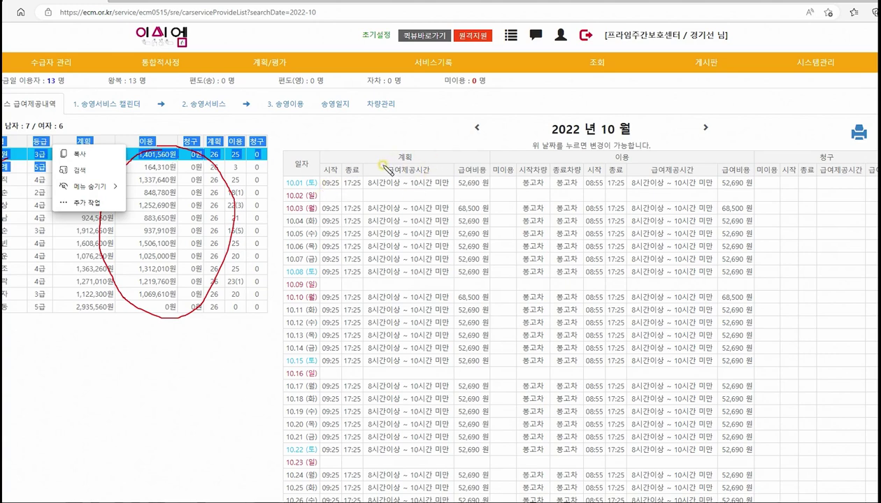
left_click(306, 184)
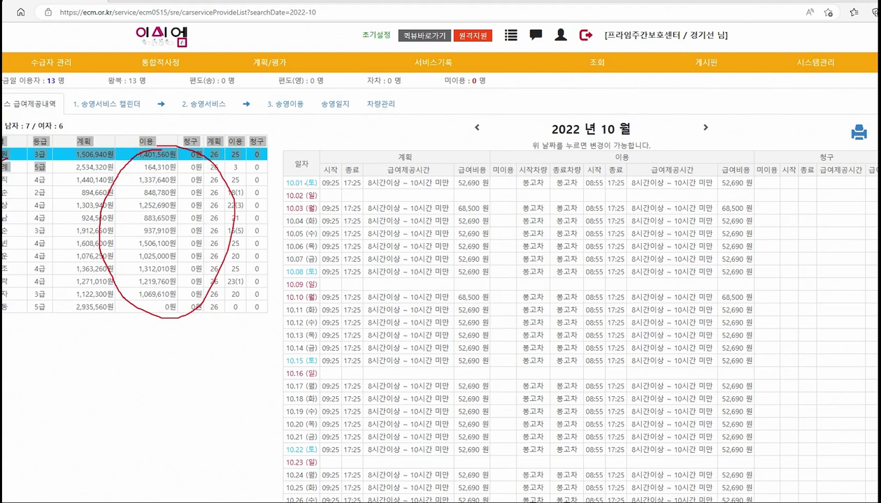
Step: Return to the 송영서비스 schedule and display the 계획 데이터 for October 2022
left_click(217, 114)
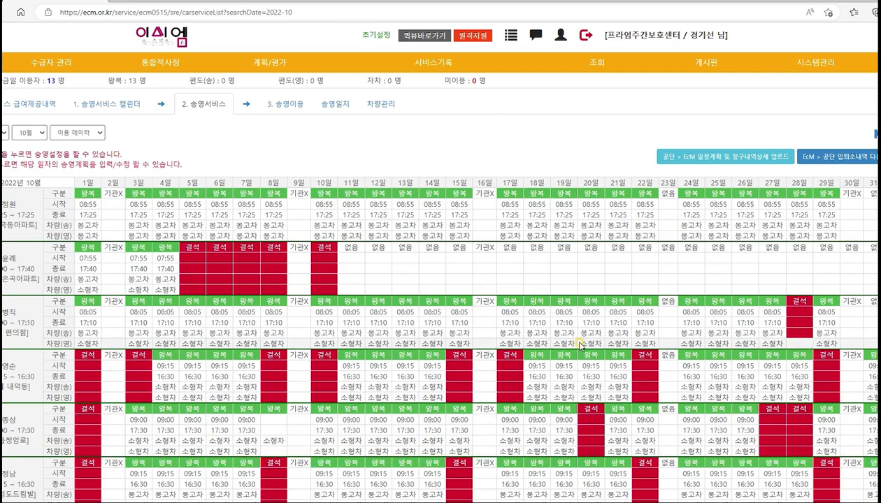
left_click(99, 132)
left_click(91, 147)
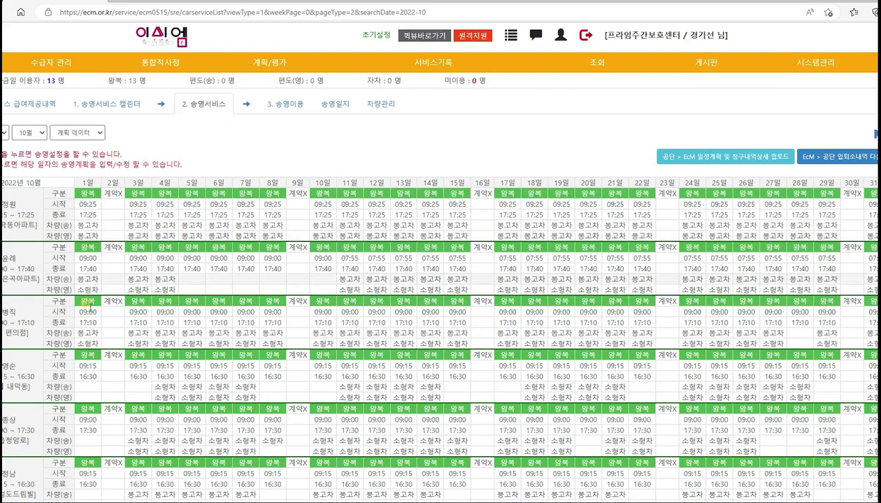
Step: Switch the 송영서비스 schedule to 청구 데이터 and view September 2022
left_click(98, 135)
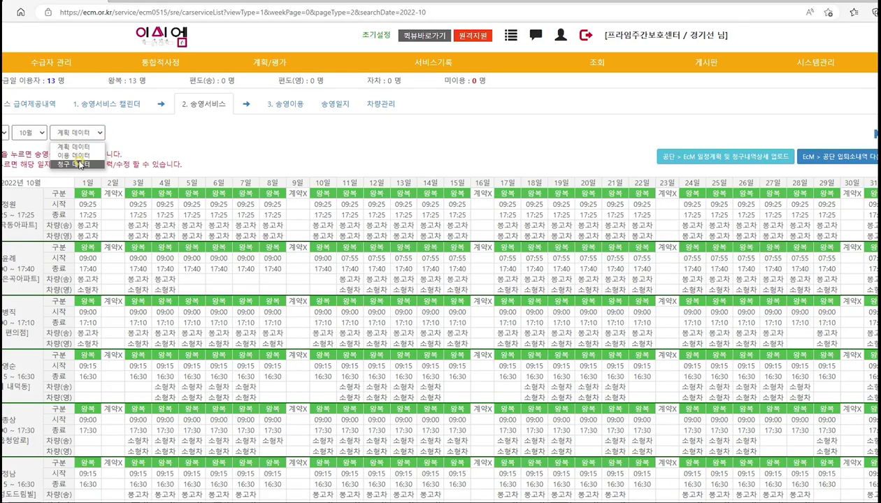
left_click(79, 162)
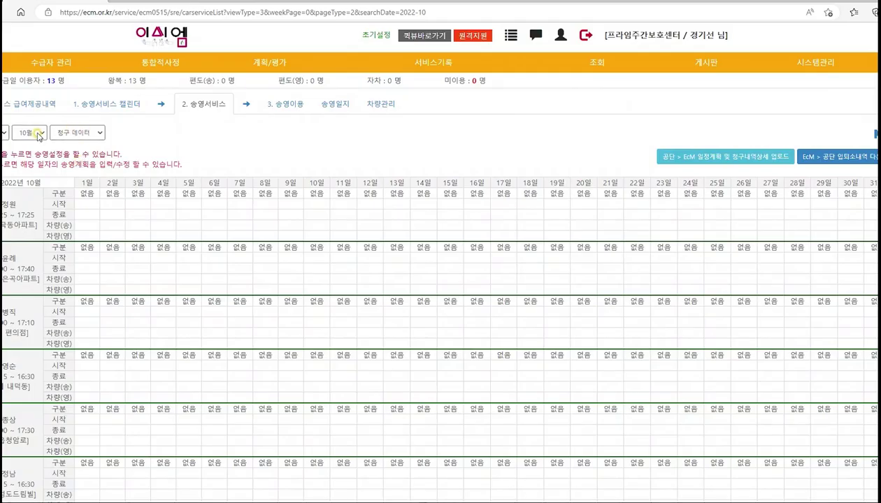
left_click(38, 135)
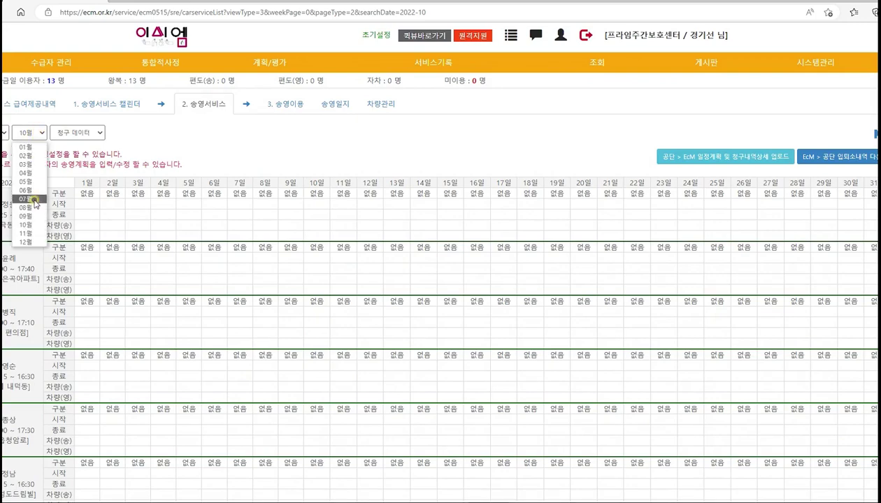
left_click(29, 216)
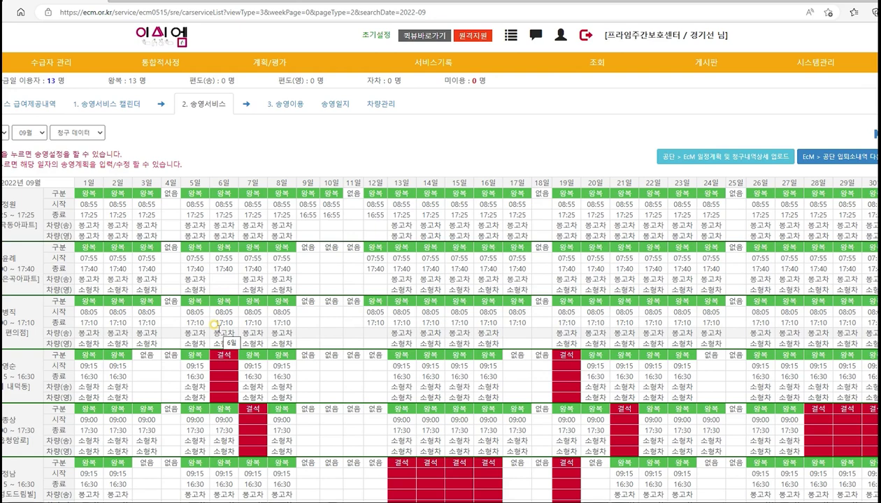
Step: Open the first recipient's transport settings from the 송영서비스 캘린더 and apply Monday's data to all days
left_click(101, 106)
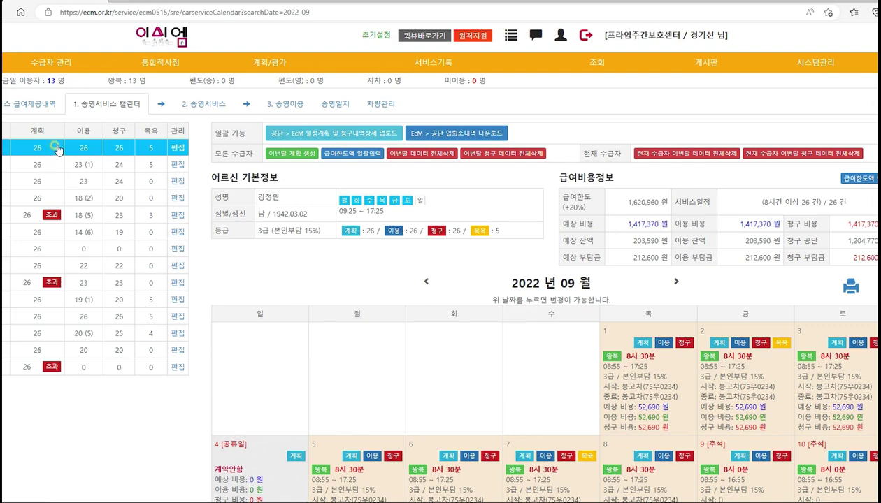
left_click(179, 152)
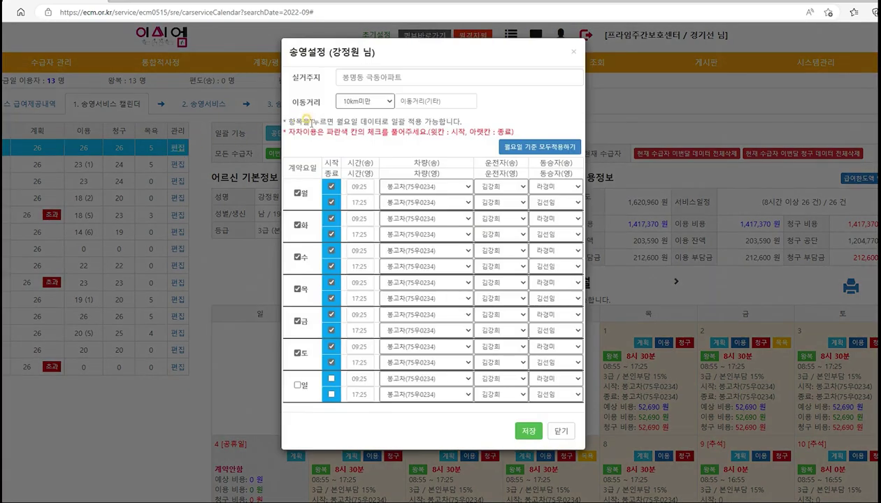
left_click(331, 187)
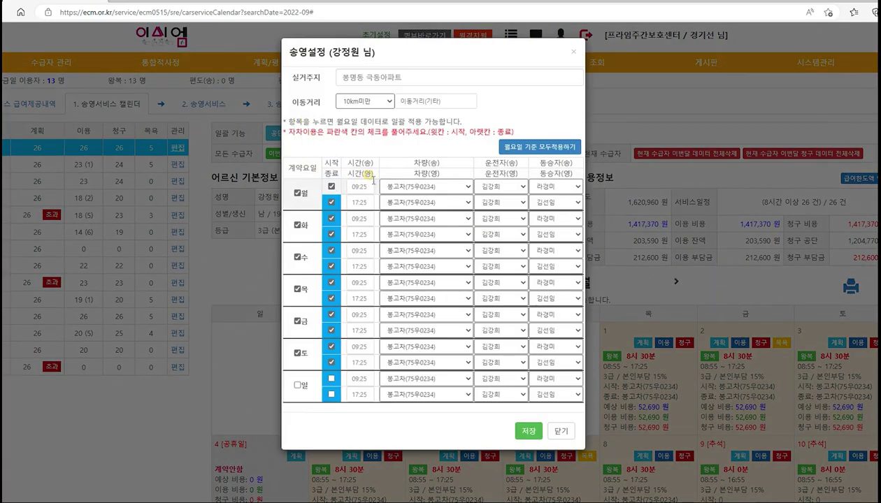
left_click(331, 186)
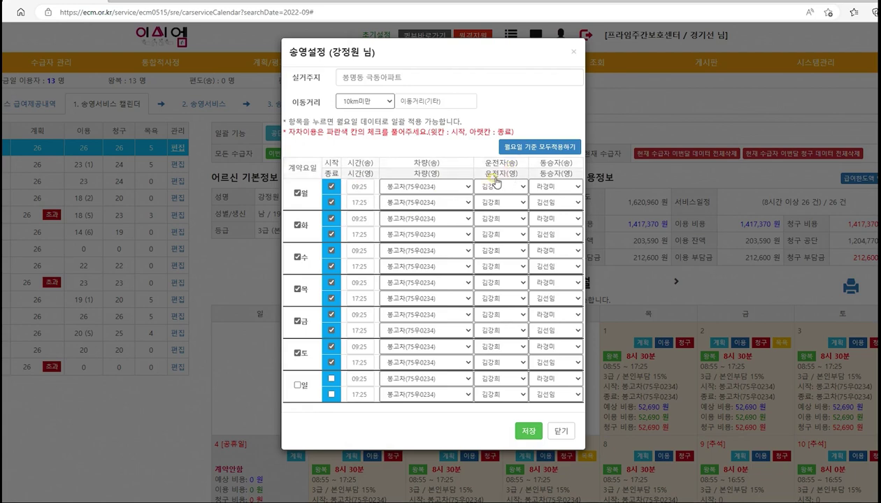
left_click(510, 146)
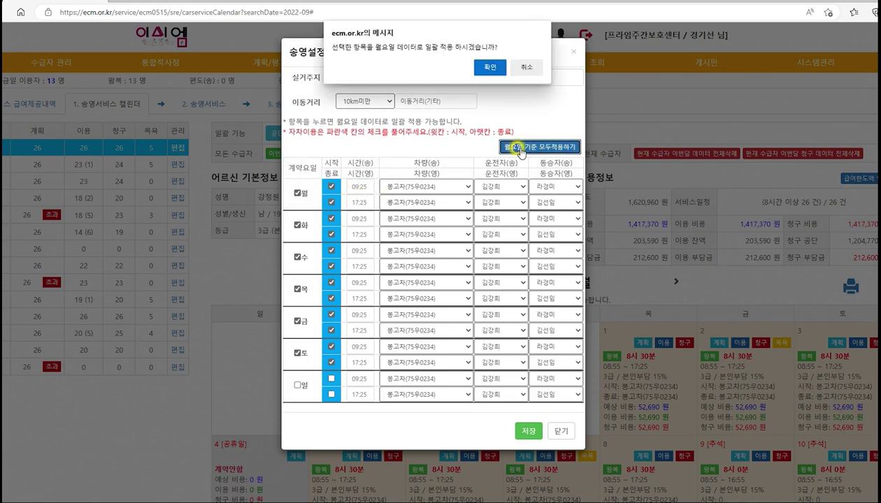
left_click(489, 67)
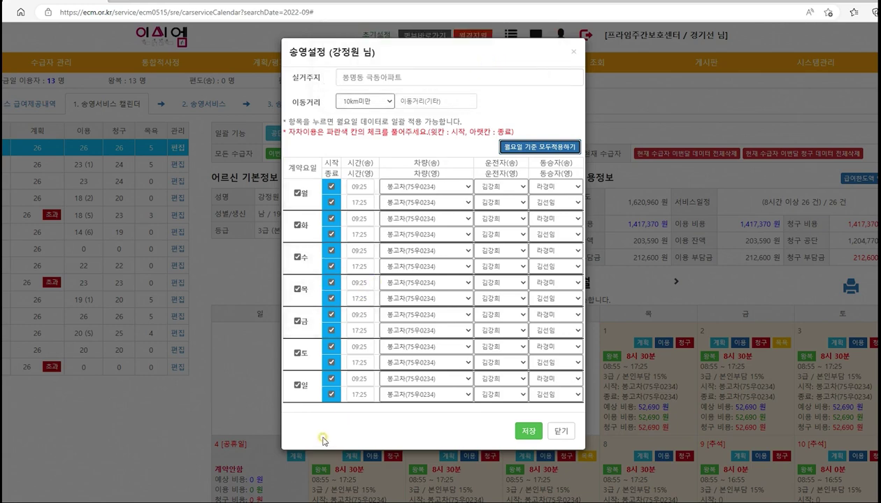
Step: Exclude Sunday from the recipient's contract days and save the transport settings
left_click(298, 386)
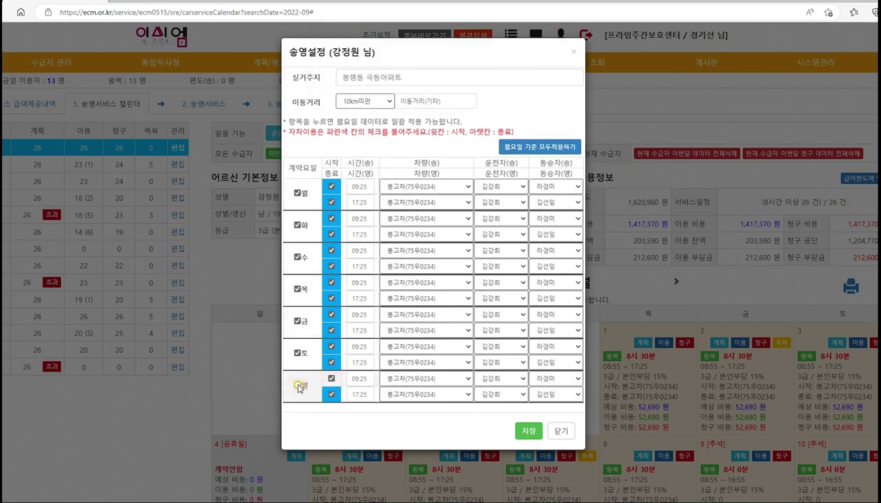
left_click(330, 379)
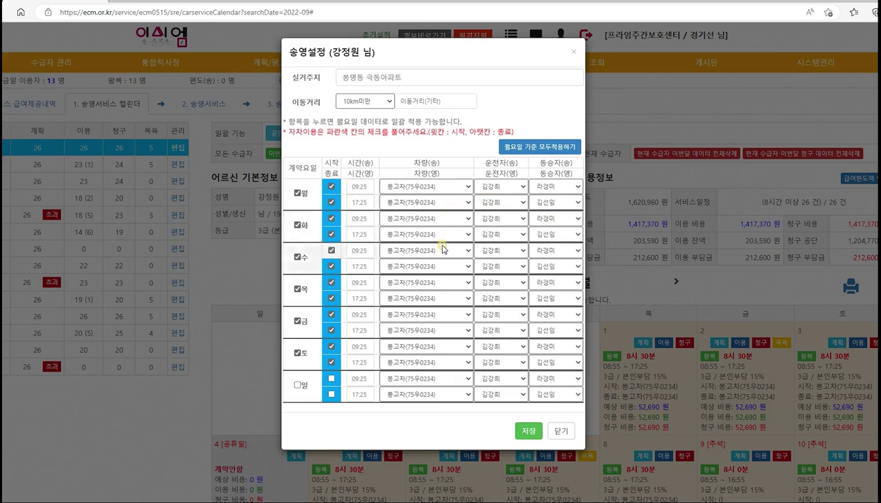
left_click(532, 433)
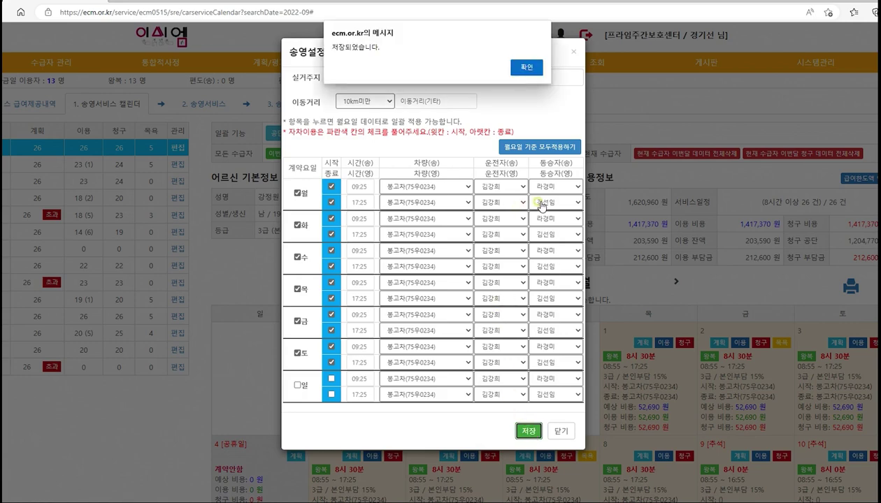
left_click(527, 66)
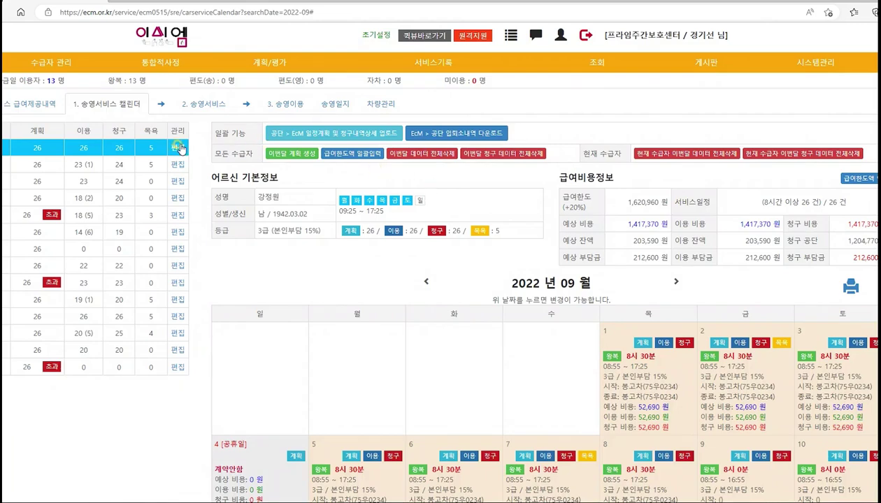
Step: Reopen the first recipient's transport settings, check the 이동거리 setting, and close the dialog
left_click(179, 147)
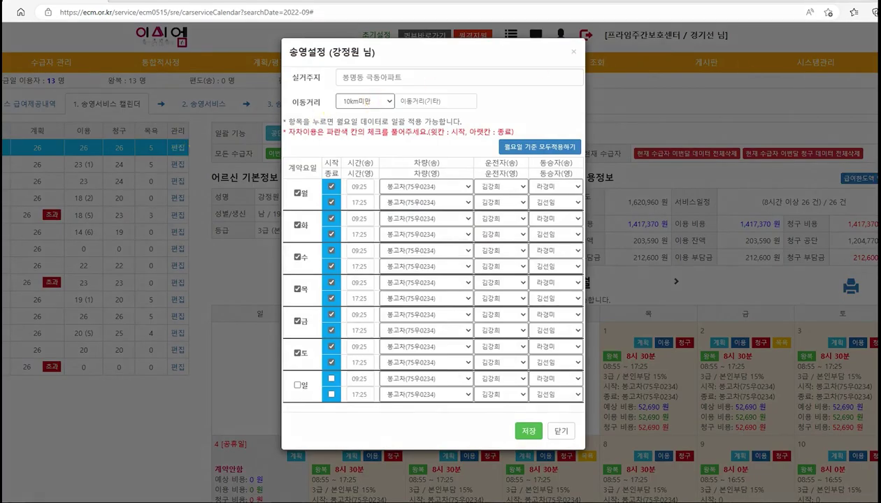
mouse_move(411, 123)
left_mouse_down()
mouse_move(374, 137)
mouse_move(315, 79)
mouse_move(388, 98)
mouse_move(388, 111)
left_mouse_up()
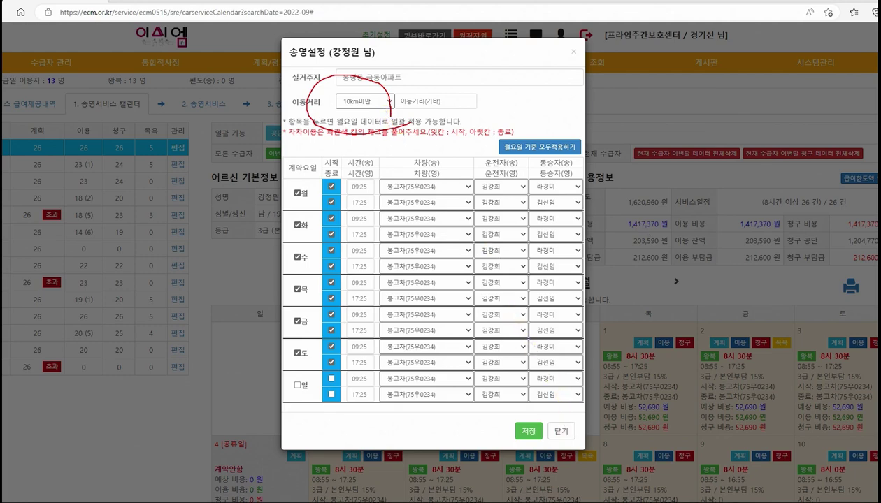
left_click(562, 432)
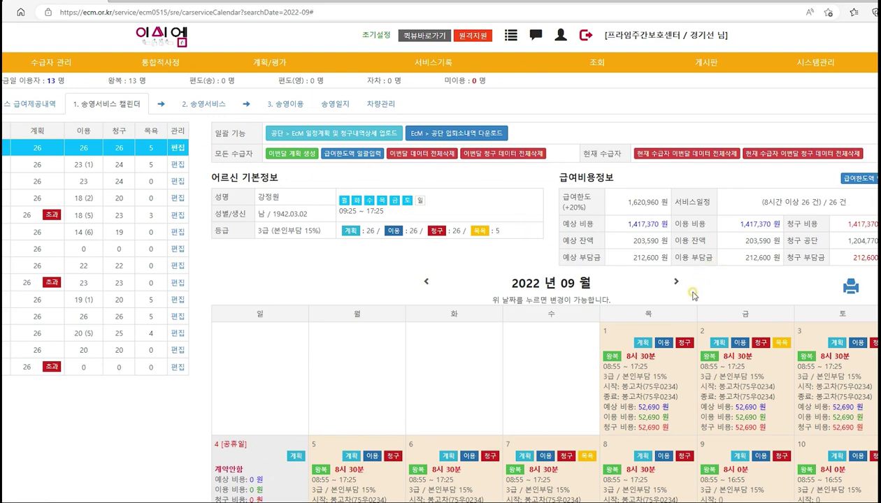
Step: Advance the service calendar to November 2022 and generate that month's plan for all recipients
left_click(675, 283)
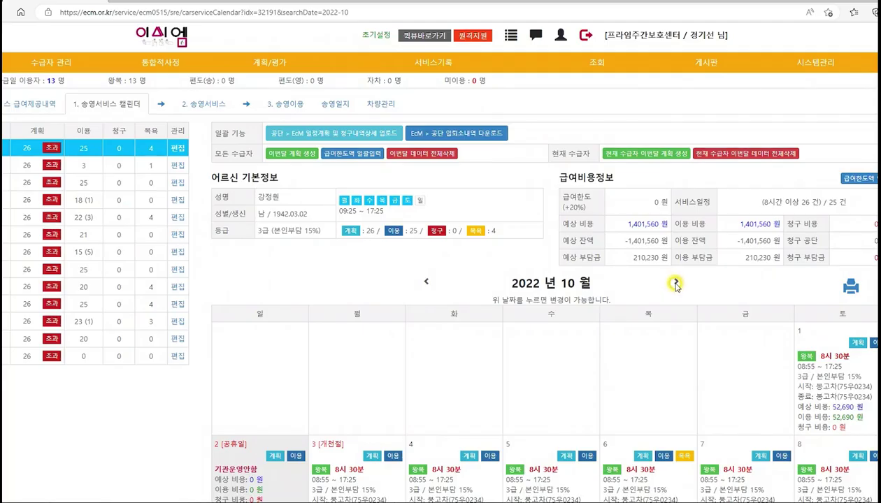
left_click(676, 283)
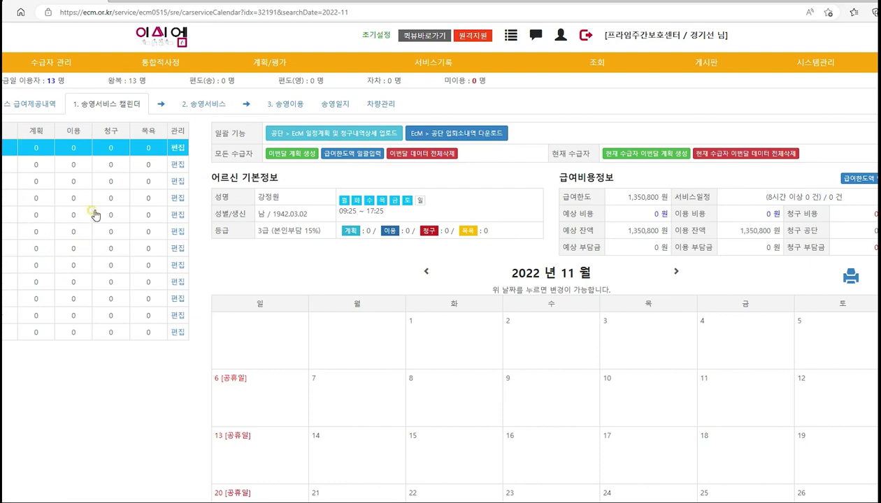
left_click(279, 155)
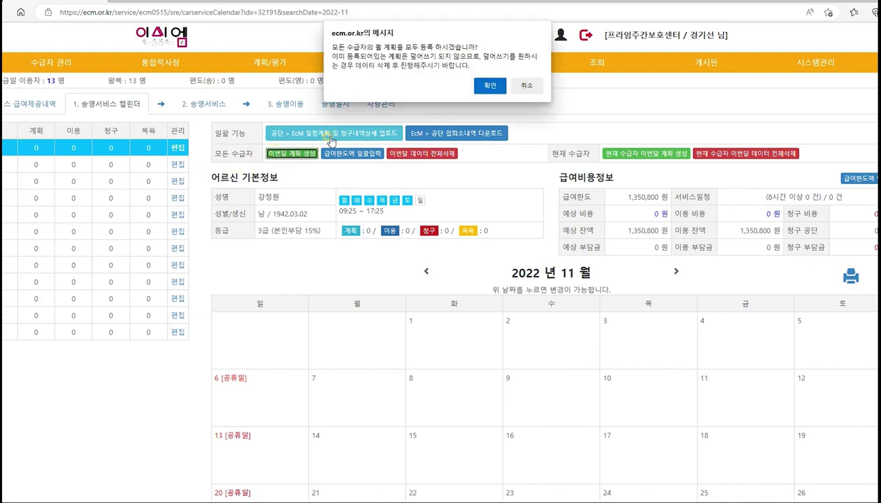
left_click(474, 86)
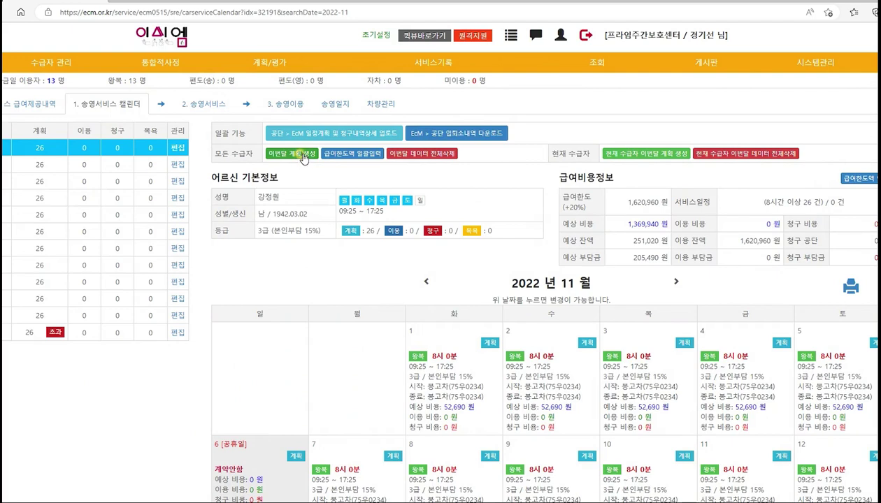
left_click(487, 479)
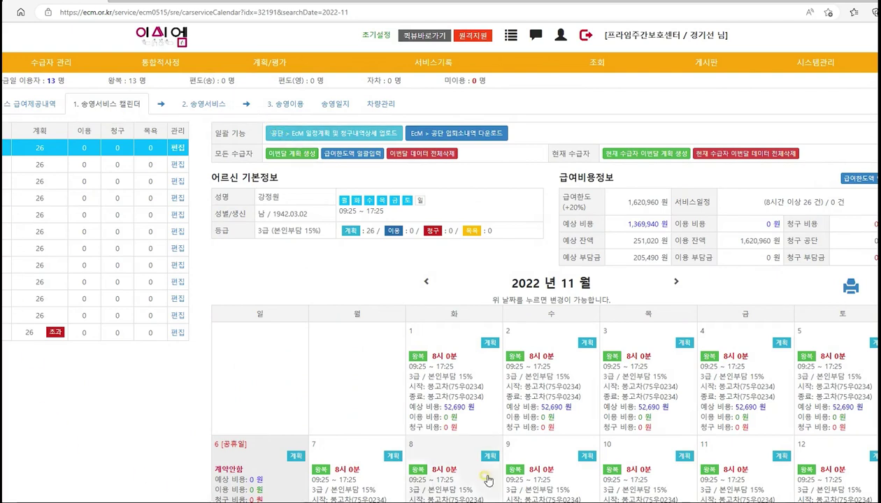
left_click(420, 158)
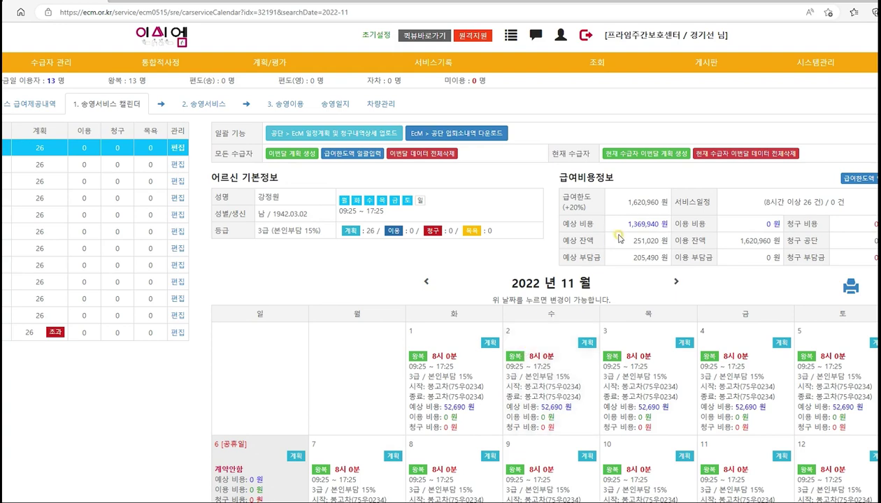
left_click(649, 157)
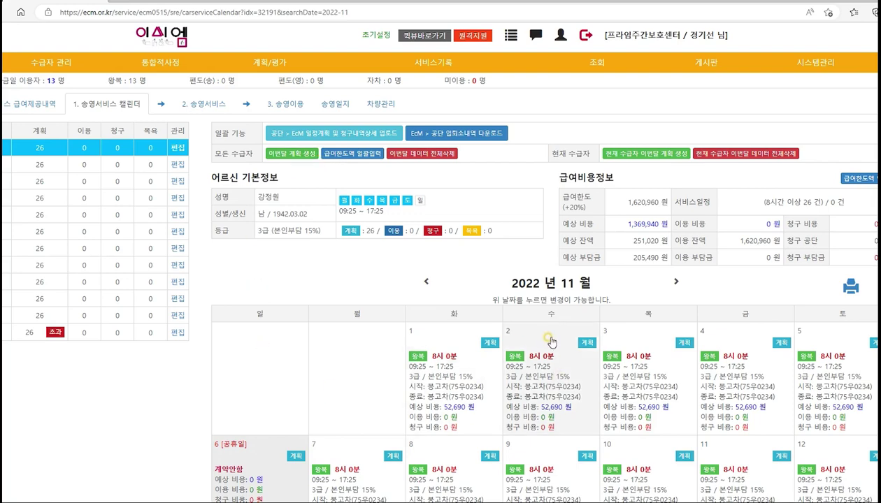
scroll(550, 338, "down", 2)
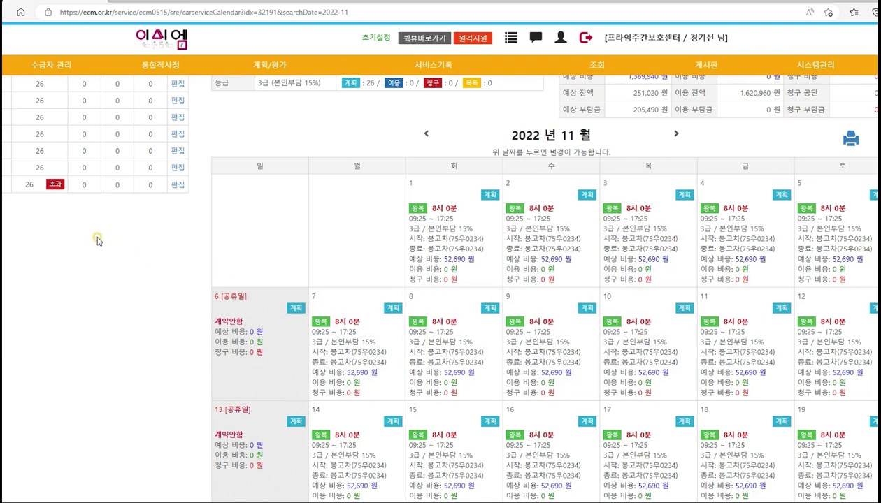
scroll(94, 237, "up", 1)
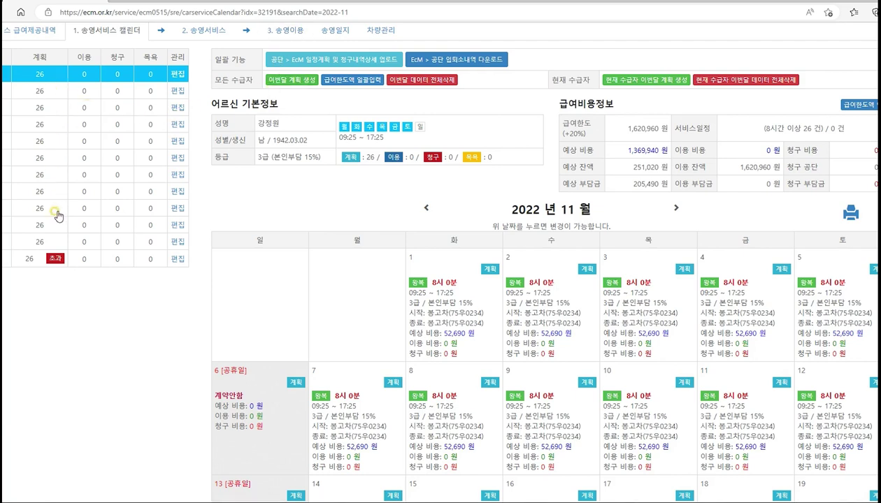
Step: Enter the 급여한도액 in bulk for all recipients in November 2022
left_click(55, 260)
left_click(364, 82)
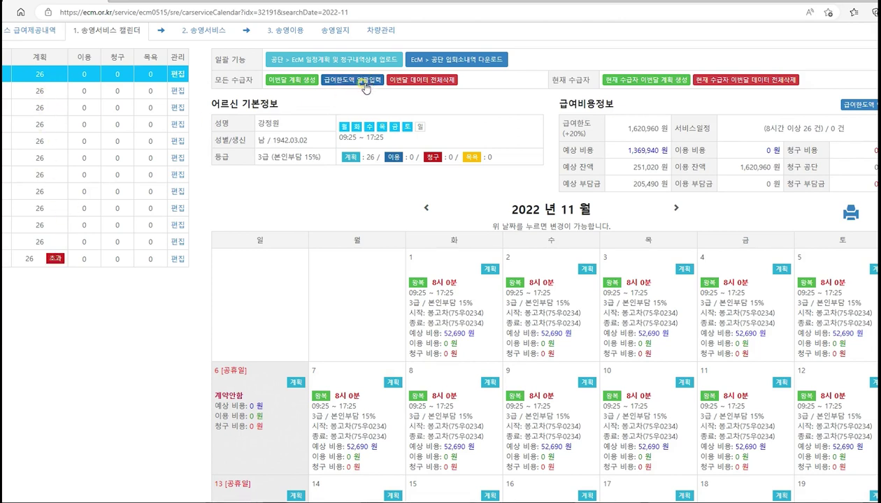
left_click(491, 78)
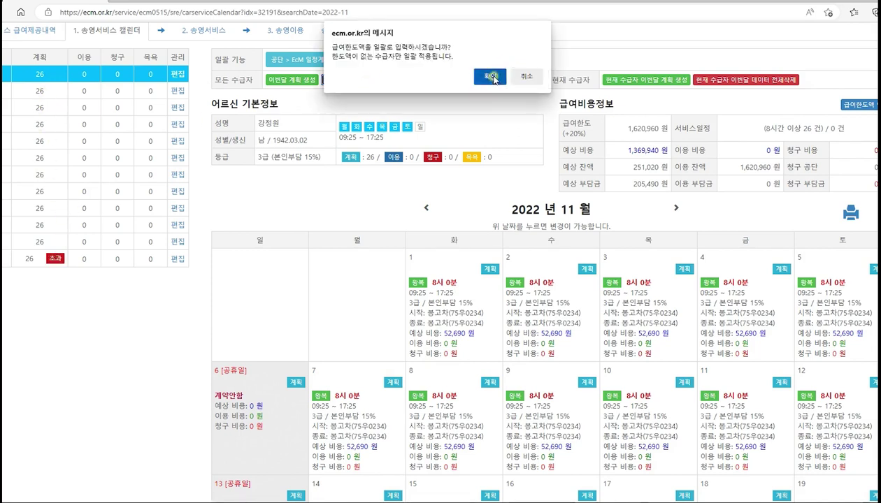
left_click(532, 71)
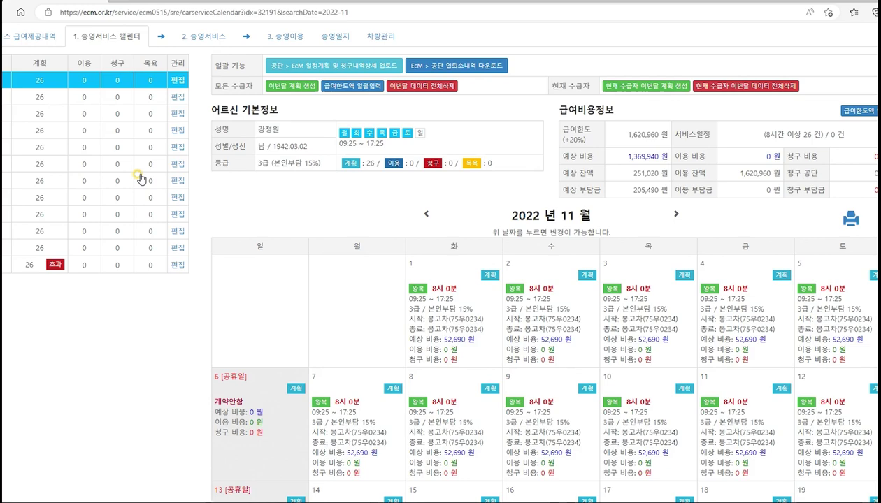
Step: Open the 송영이용 entry page for 2022-11-16, leaving the prior pages without saving
left_click(139, 179)
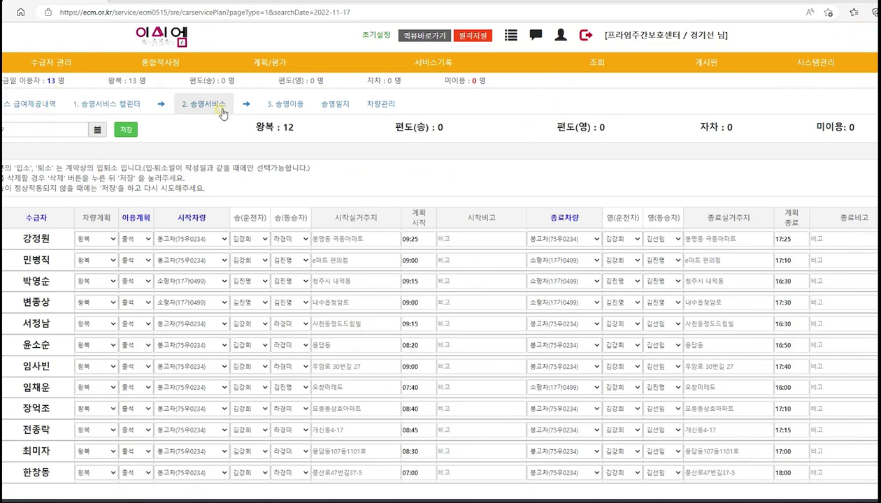
left_click(267, 105)
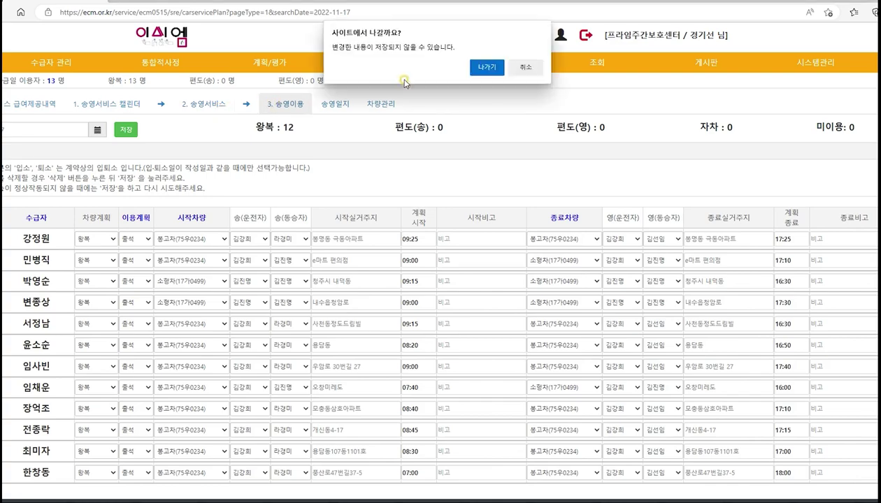
left_click(482, 68)
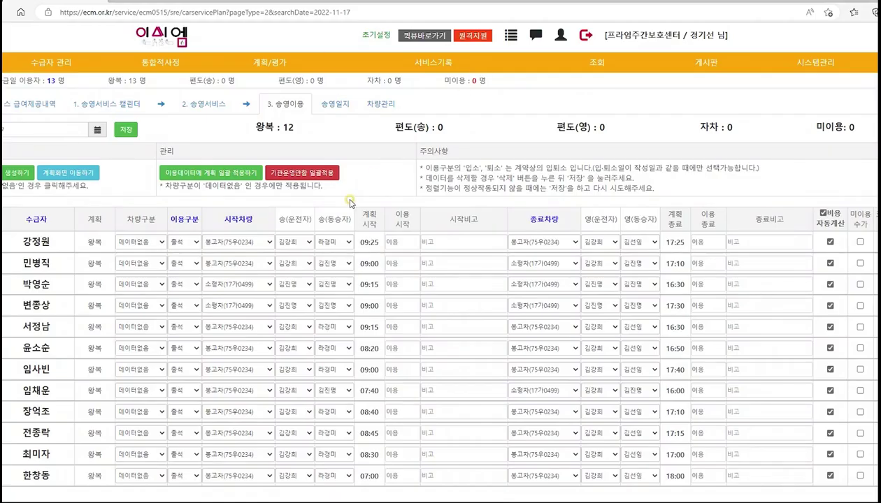
left_click(98, 130)
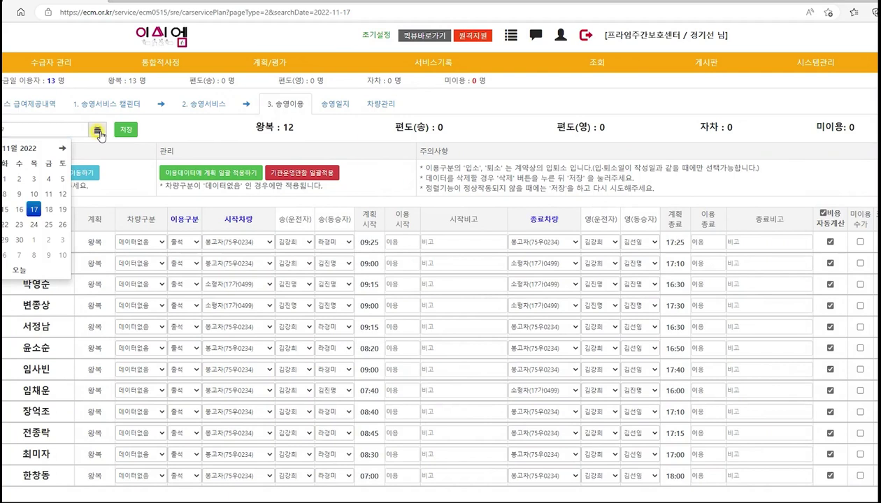
left_click(19, 211)
left_click(488, 70)
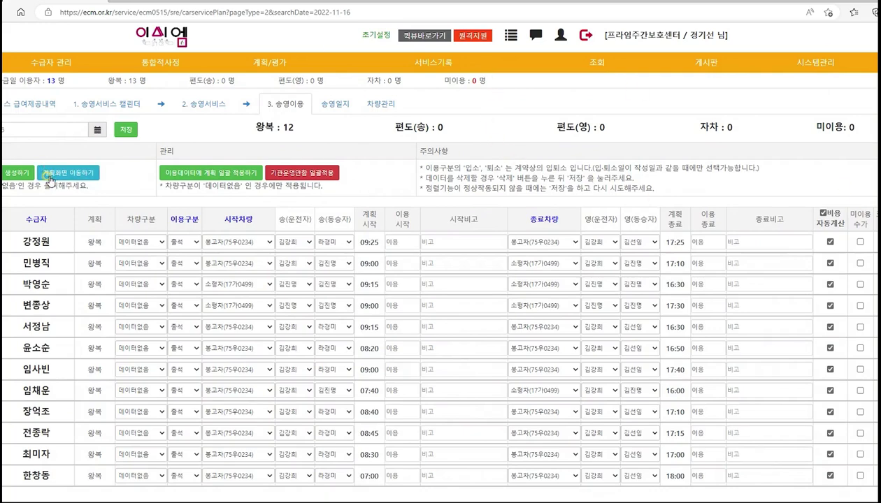
Step: Check the first recipient's November 2022 calendar and set that recipient's 차량구분 to 미이용 for 2022-11-16
left_click(27, 242)
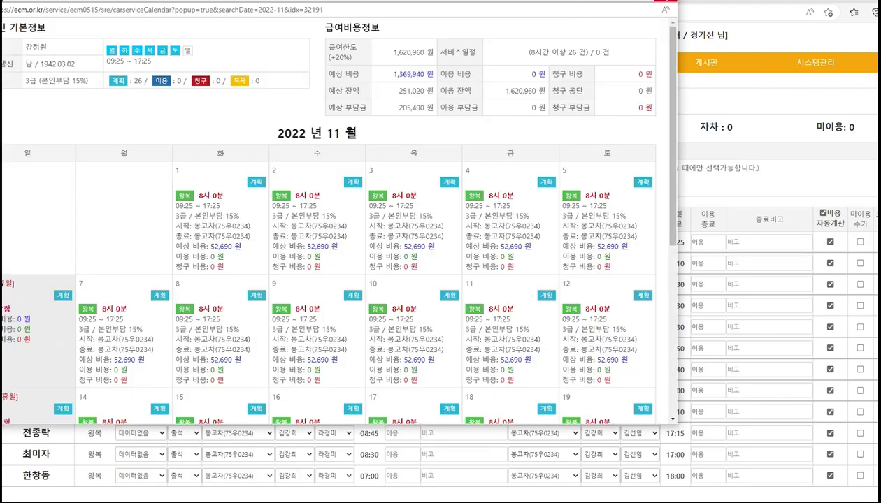
left_click(652, 1)
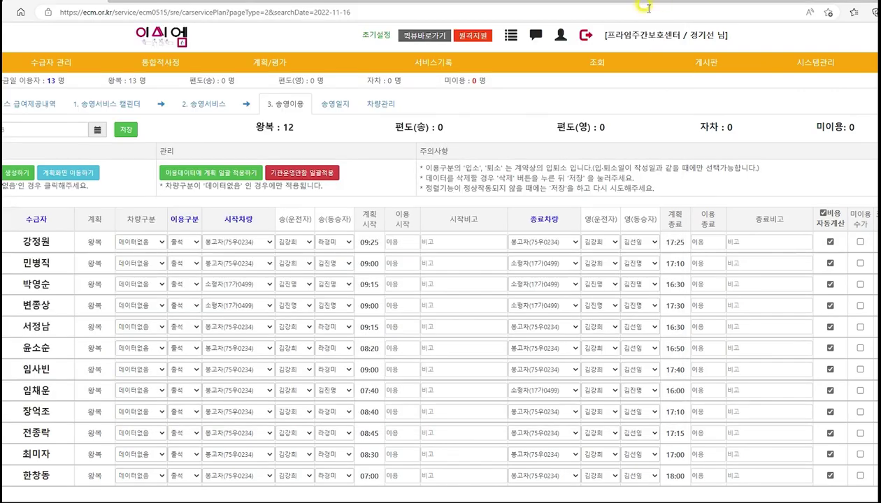
left_click(159, 242)
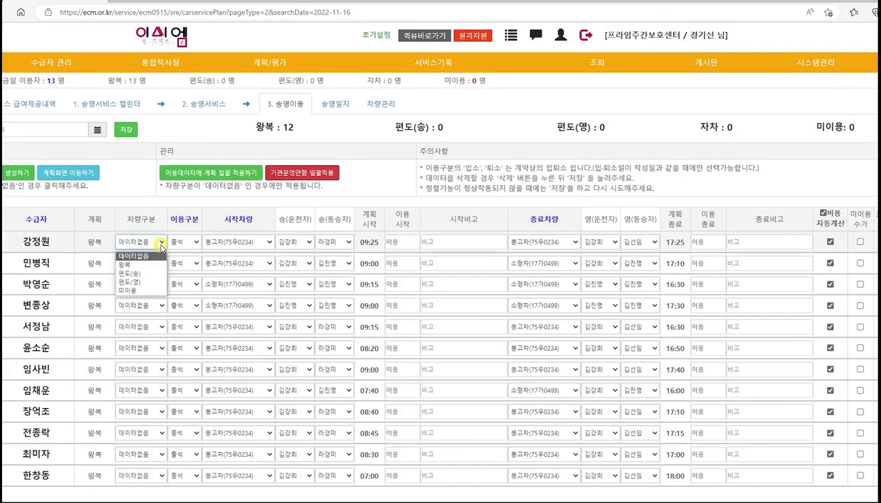
left_click(148, 290)
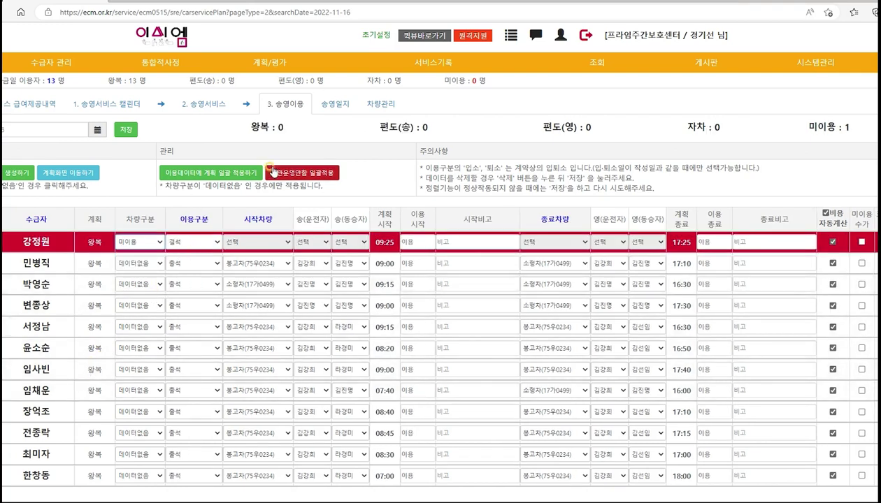
Step: Apply the plans in bulk to the usage data of recipients marked 데이터없음 and save the day's records
left_click(245, 176)
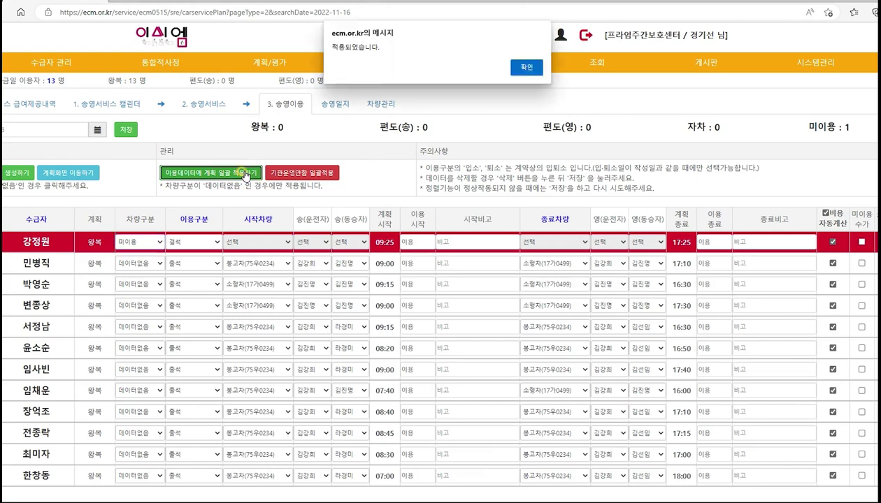
left_click(528, 68)
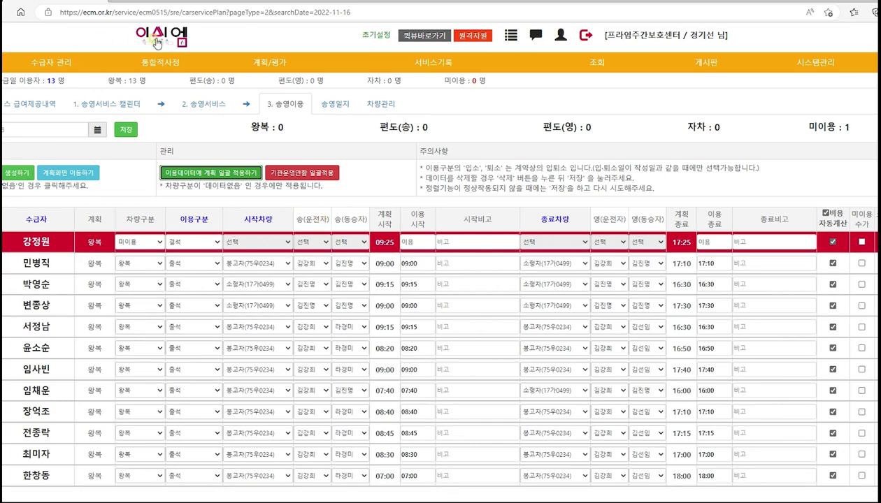
left_click(125, 130)
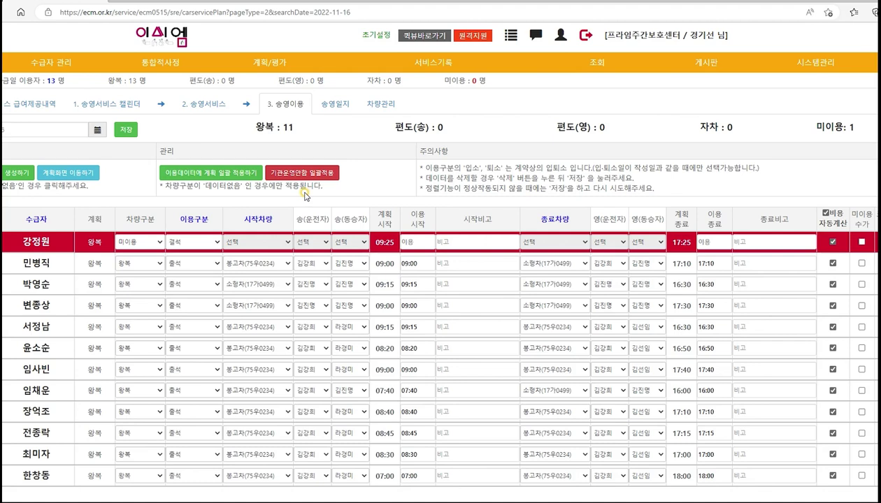
Step: Switch the 송영이용 records to 2022-11-20, apply 기관운영안함 to all recipients in bulk, and save
left_click(301, 177)
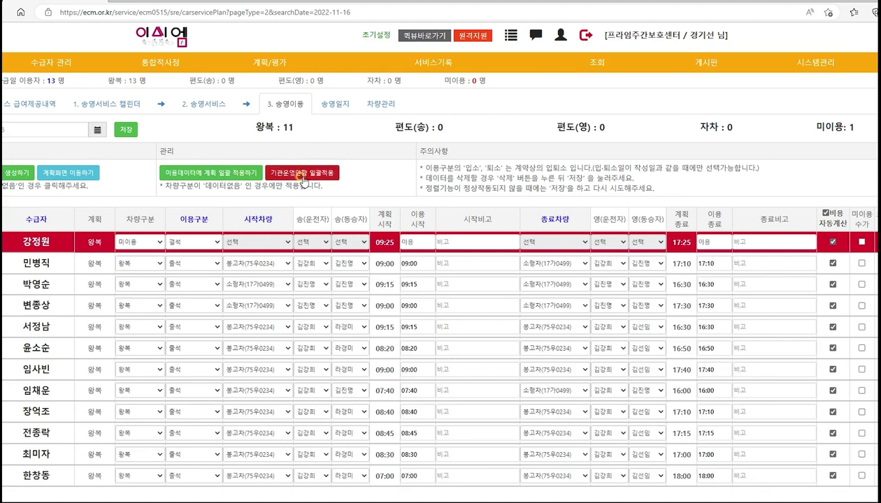
left_click(98, 131)
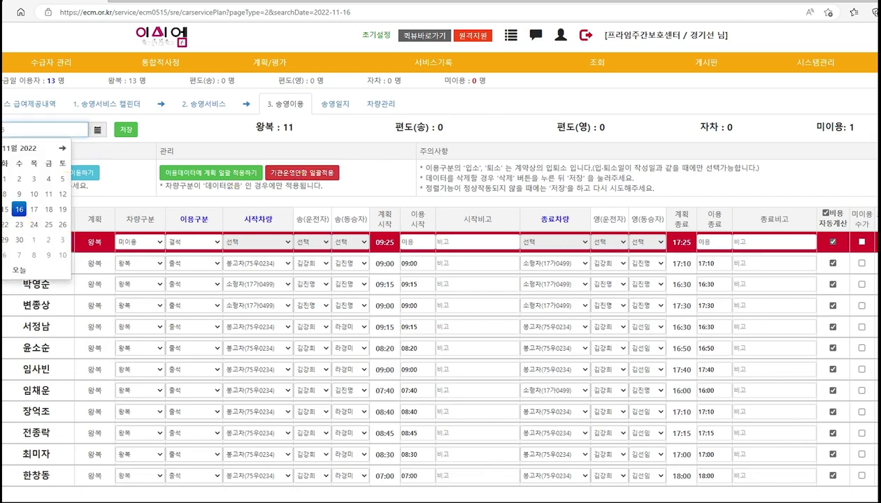
left_click(1, 224)
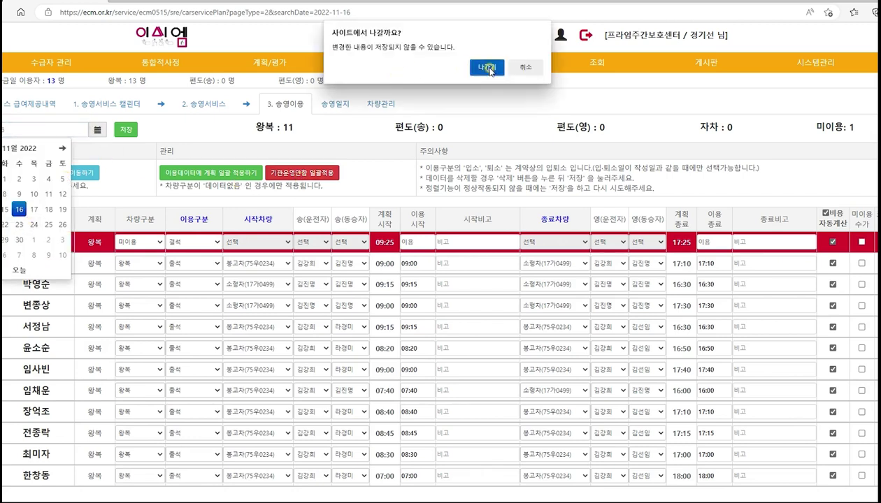
left_click(490, 69)
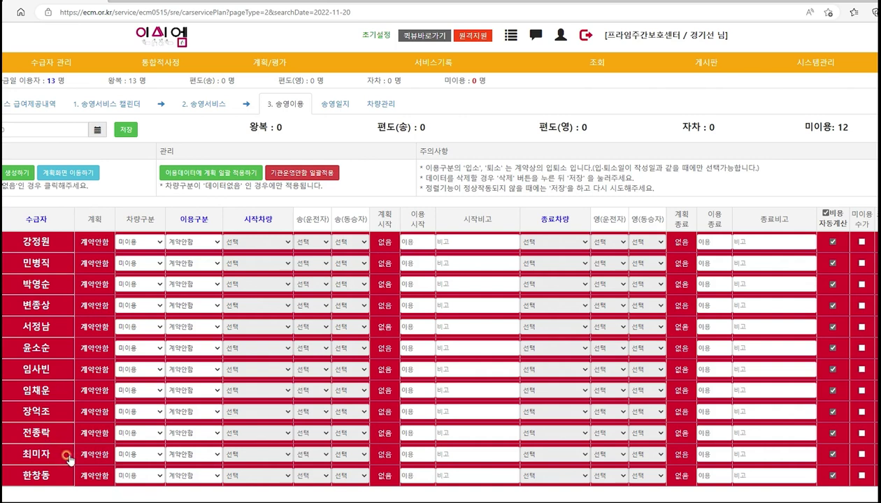
left_click(302, 173)
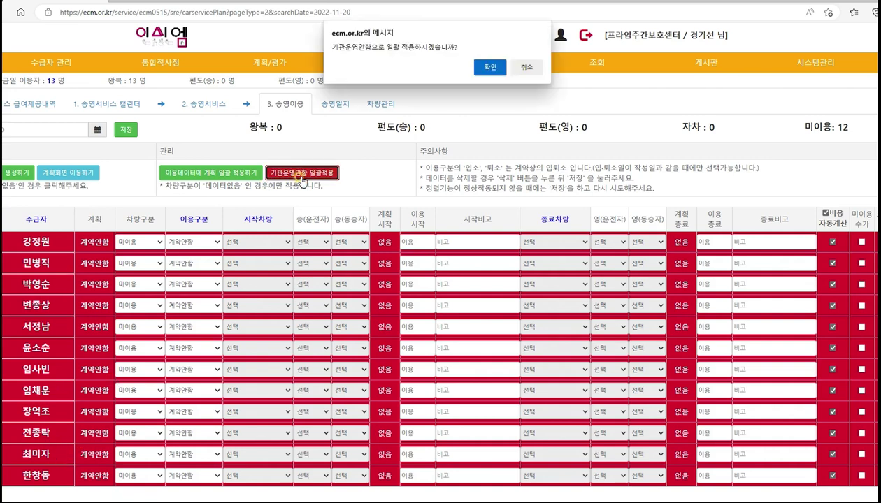
left_click(491, 68)
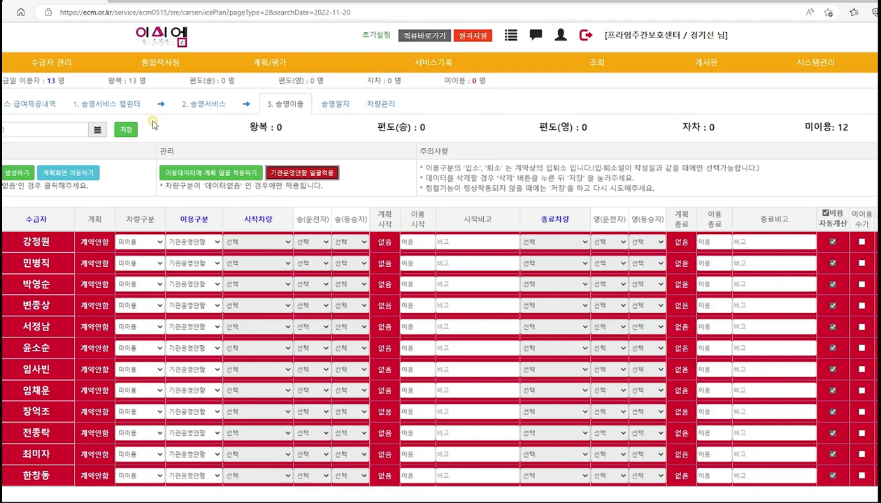
left_click(127, 129)
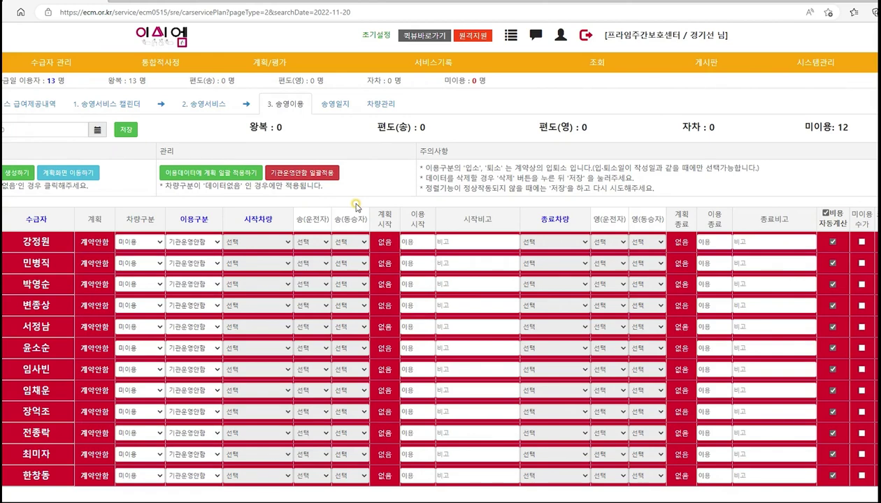
Step: Review the November 2022 service calendar and the monthly 송영서비스 usage data, and bring up the October 2022 calendar
left_click(133, 107)
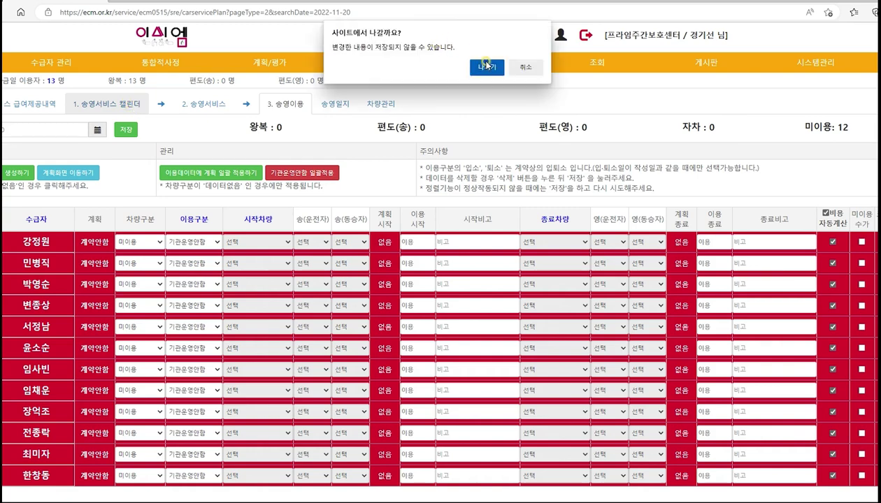
left_click(488, 68)
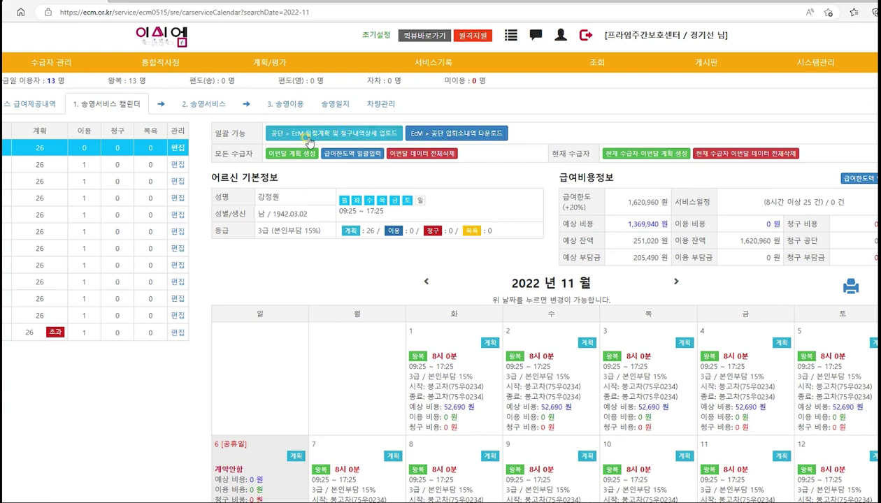
left_click(214, 106)
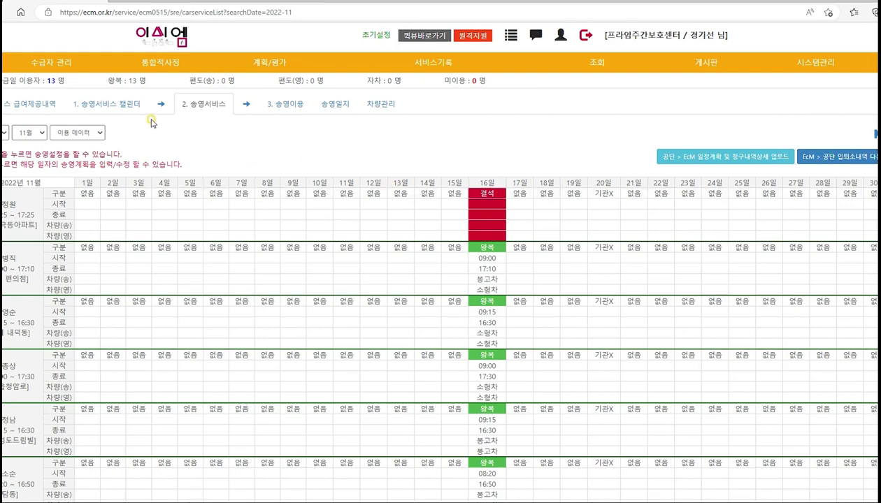
left_click(118, 105)
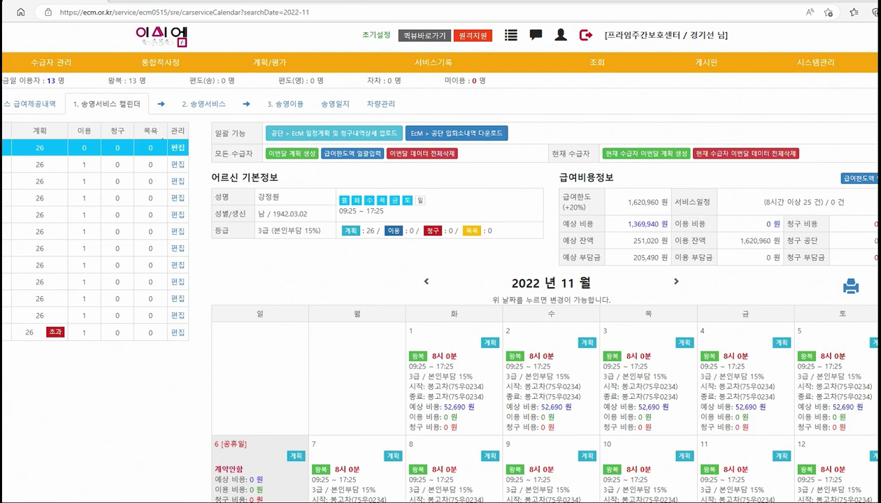
left_click(425, 282)
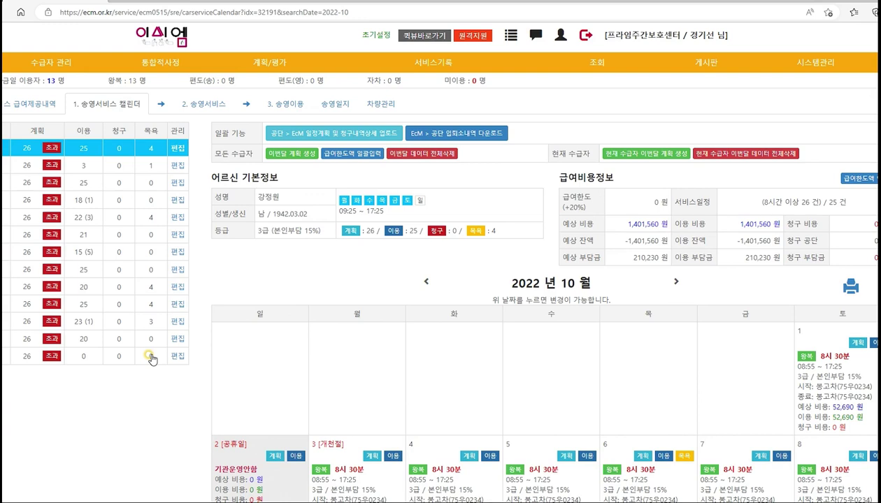
Step: Open the 목욕급여 service records to view the recipient list
left_click(424, 63)
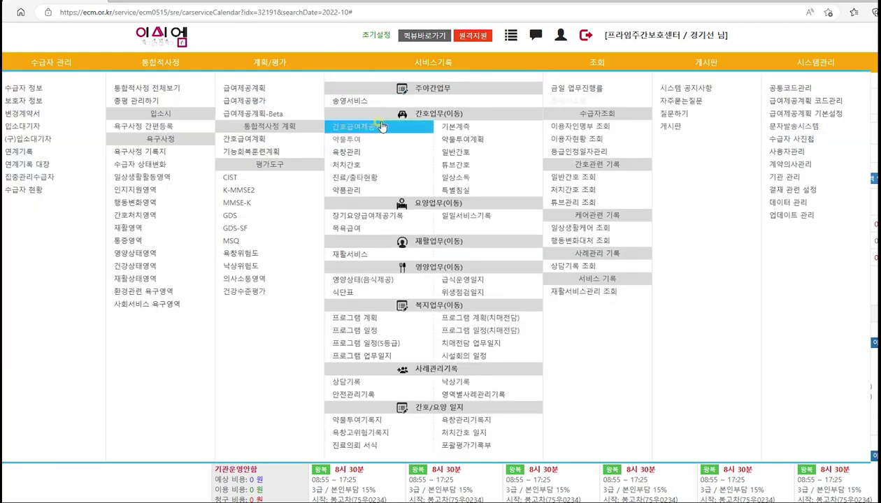
left_click(368, 103)
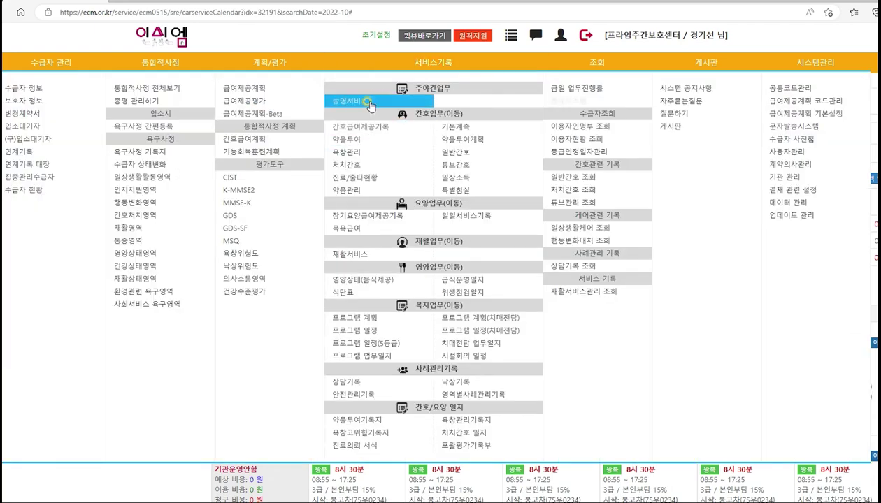
left_click(359, 233)
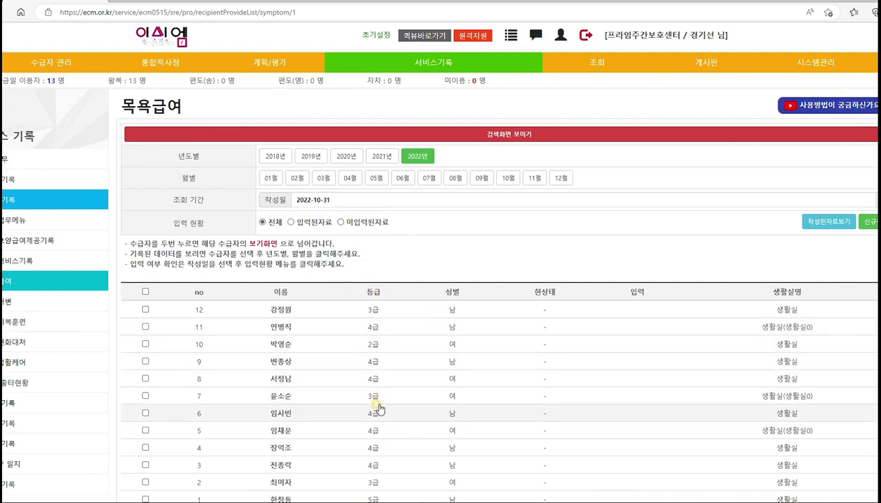
Step: Return to the 송영서비스 records and open the 송영서비스 캘린더
left_click(429, 64)
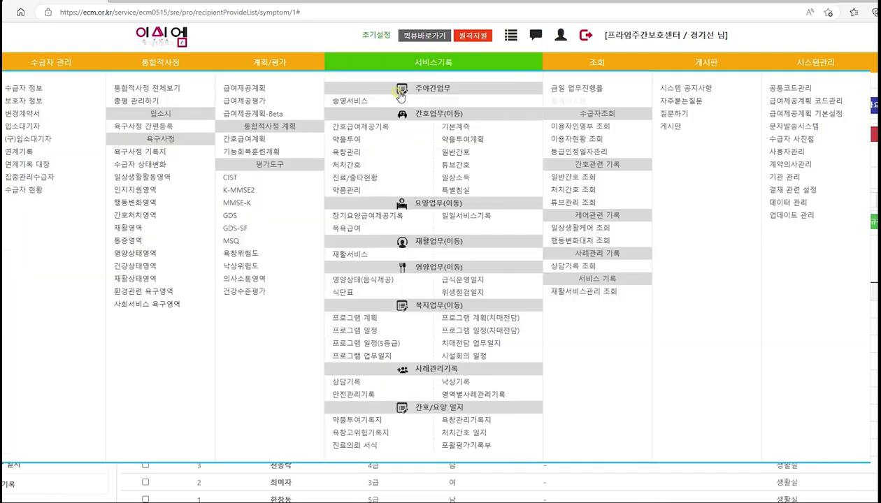
left_click(338, 103)
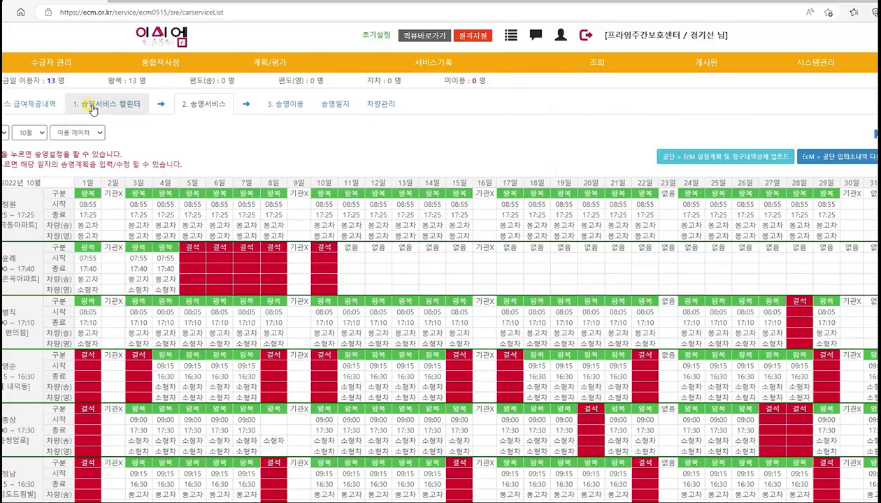
left_click(87, 103)
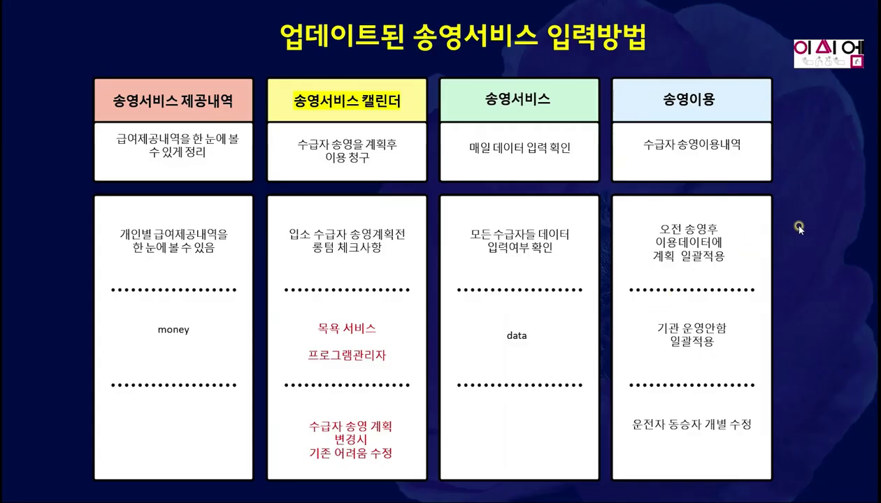
left_click(799, 228)
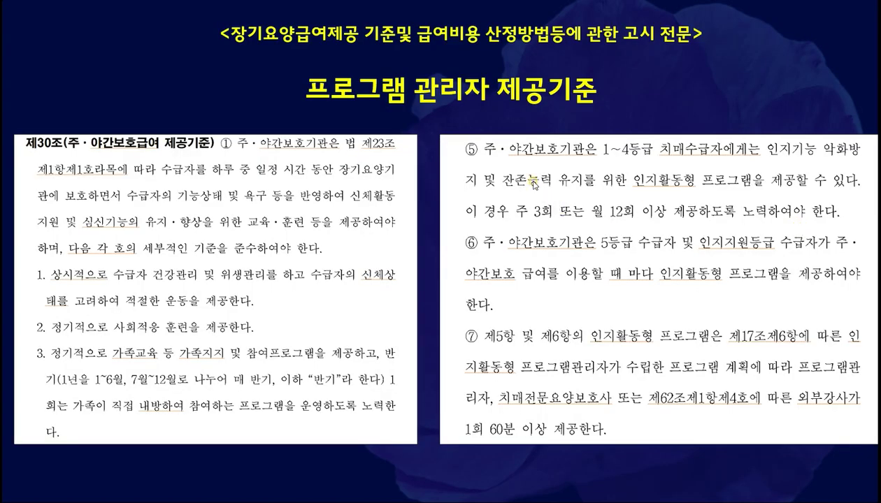
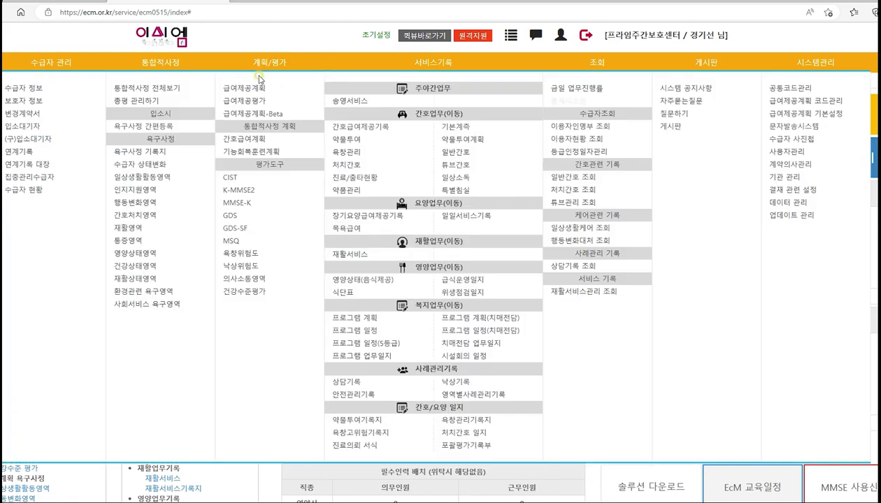
Step: Open the 간호급여계획 page and examine its entry form and the list of existing plans
left_click(232, 142)
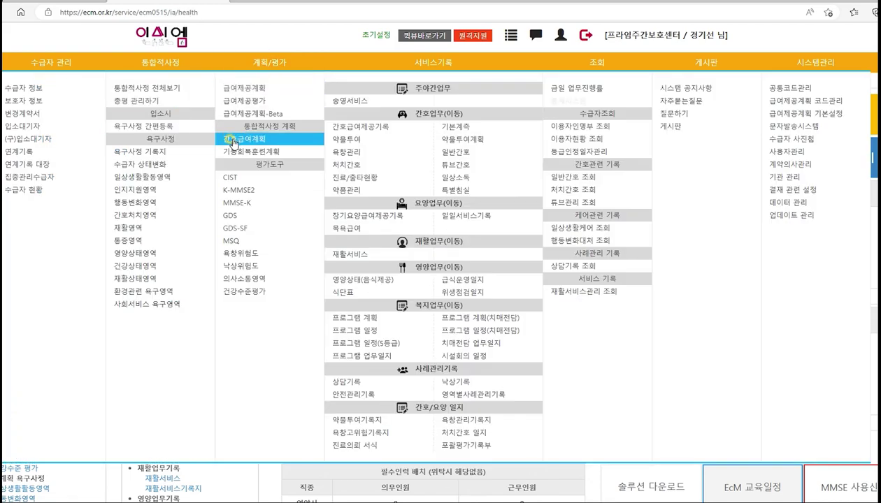
scroll(270, 287, "down", 6)
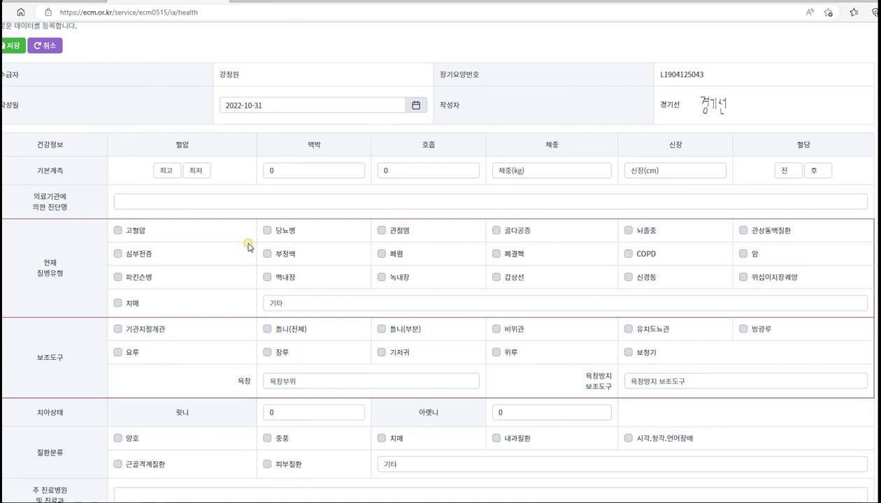
scroll(441, 140, "up", 6)
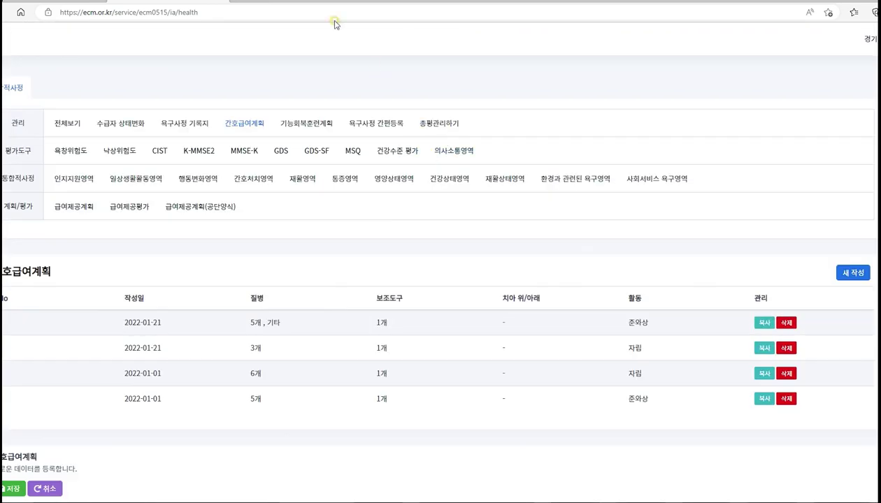
Step: Return to the 송영서비스 records and review the October 2022 calendar in 송영서비스 캘린더
left_click(221, 2)
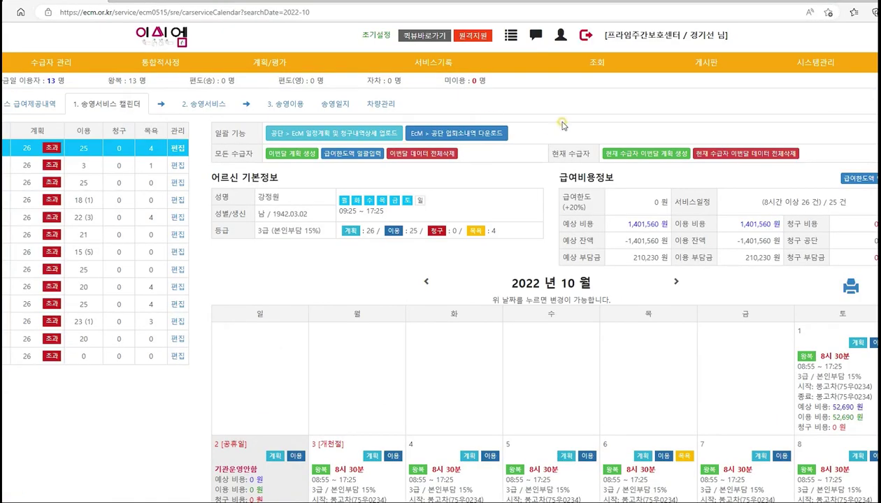
left_click(411, 64)
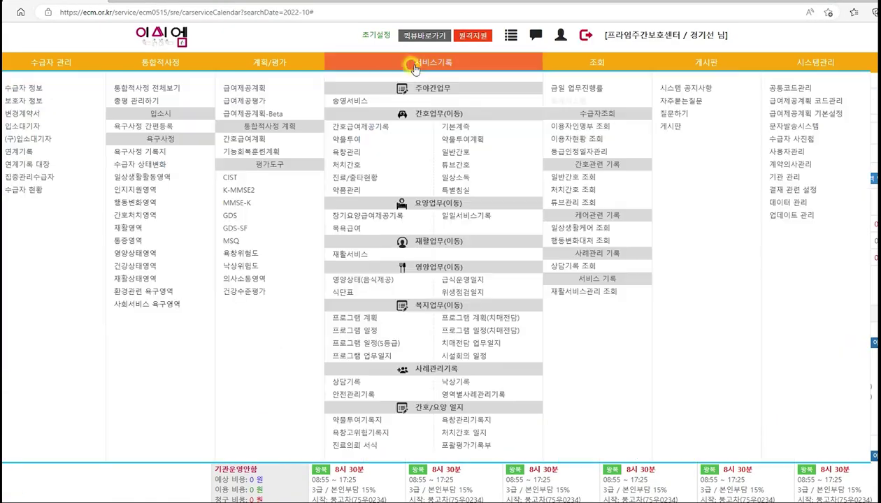
left_click(358, 103)
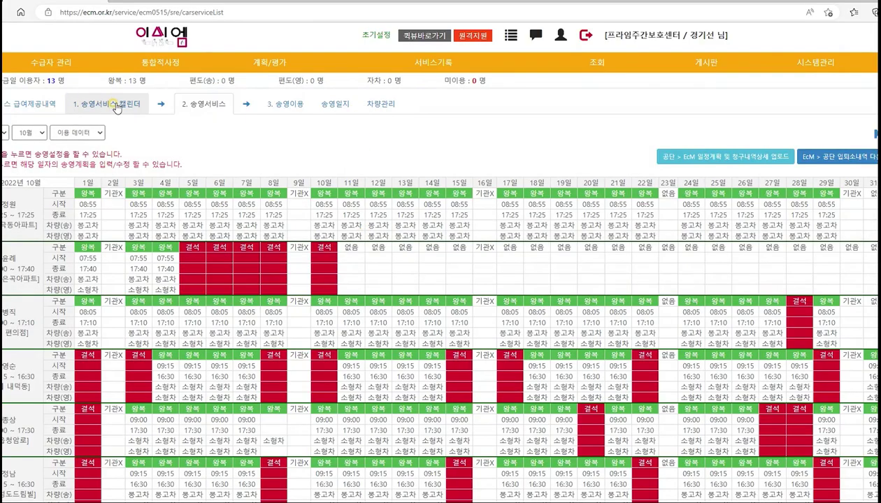
left_click(113, 103)
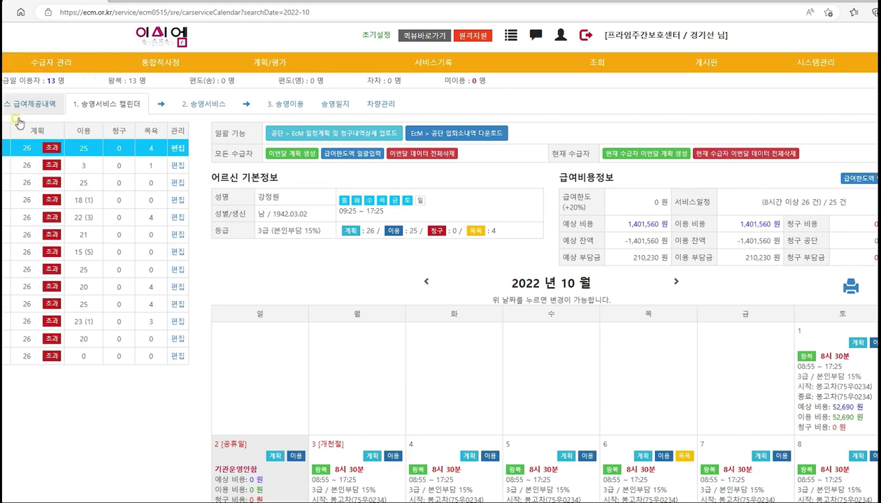
scroll(602, 283, "down", 4)
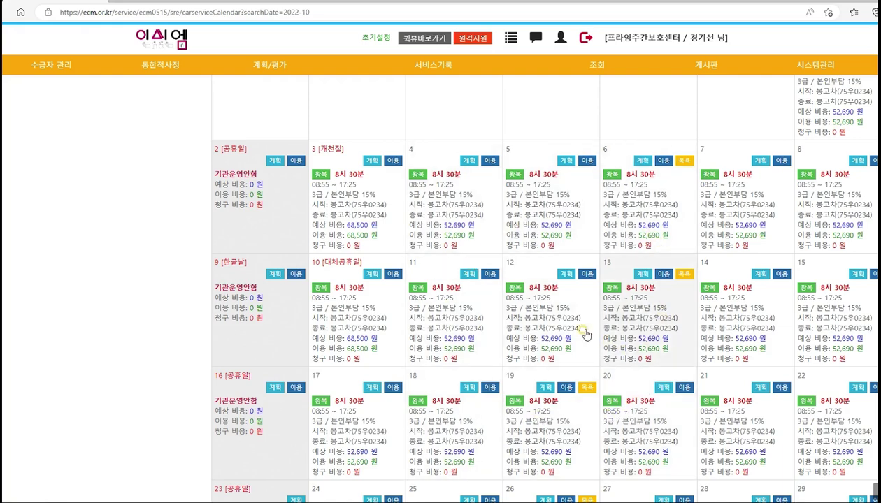
scroll(515, 263, "up", 3)
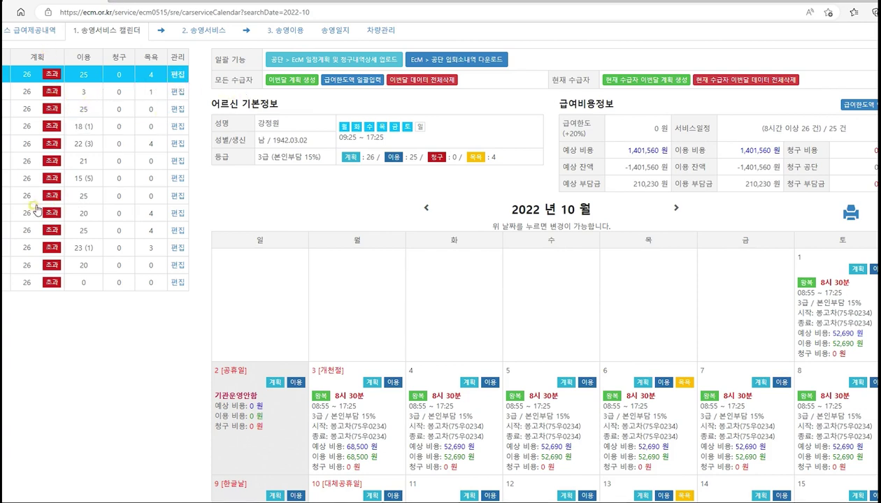
Step: Open the 송영설정 of the ninth recipient in the list and set Monday's start time to 09:00
left_click(177, 214)
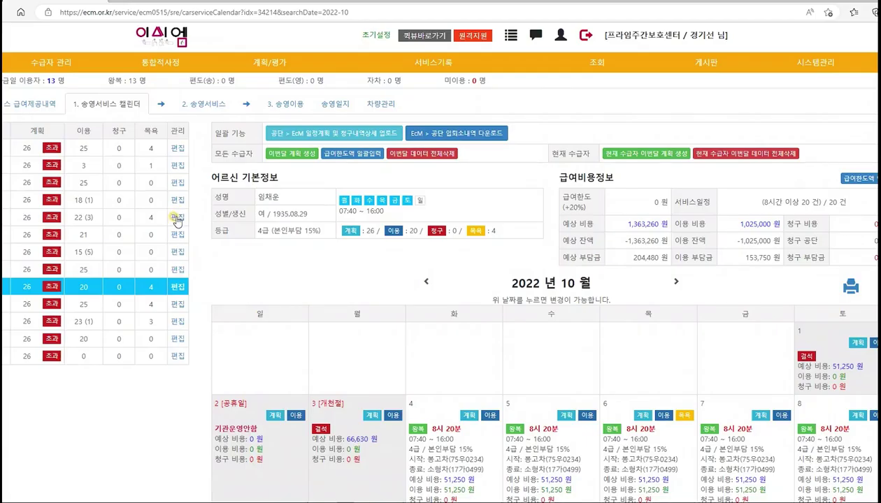
left_click(178, 289)
left_click(332, 187)
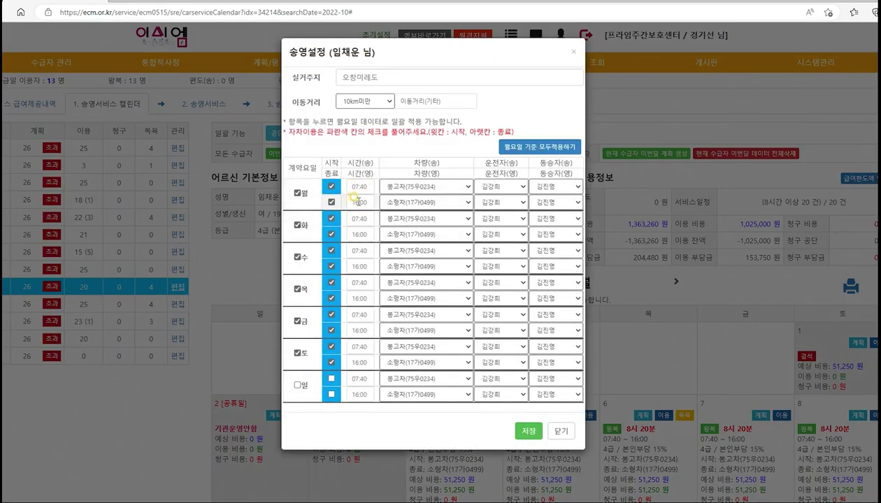
left_click(362, 187)
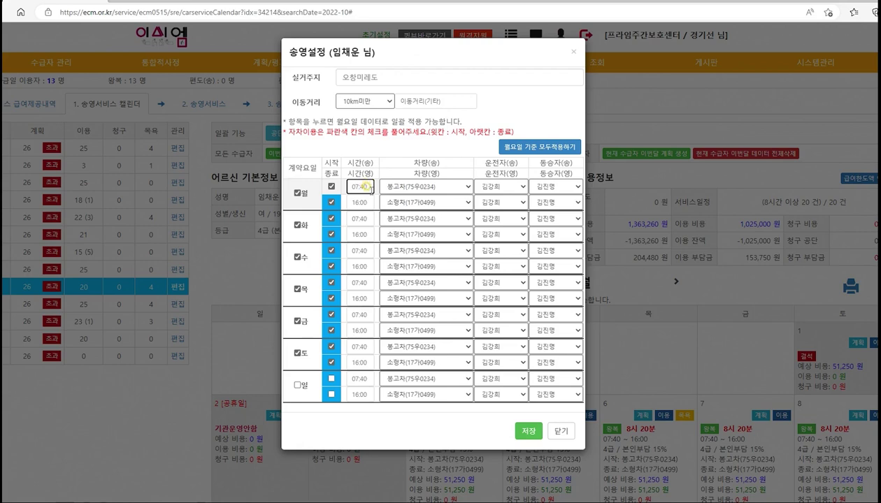
key("BackSpace")
key("BackSpace")
key("BackSpace")
key("BackSpace")
key("BackSpace")
type("09:00")
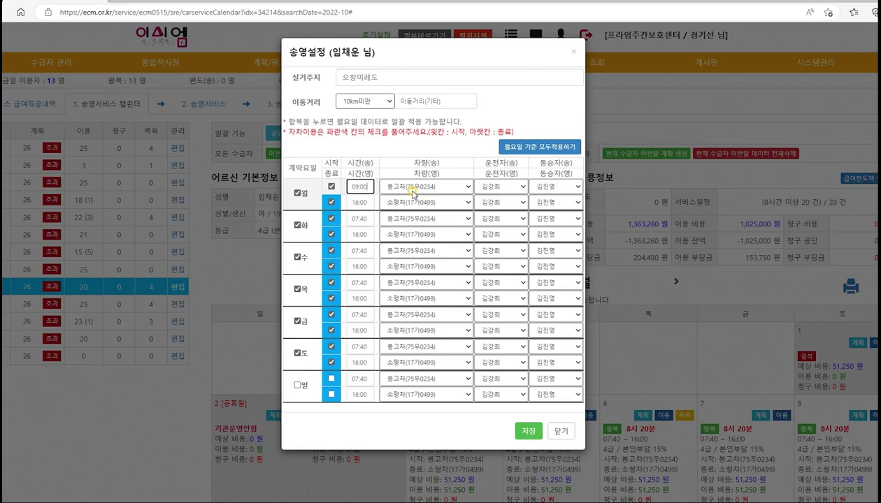
Step: Apply Monday's transport data to all days, exclude 일 from the contract days, and save the 송영설정
left_click(527, 148)
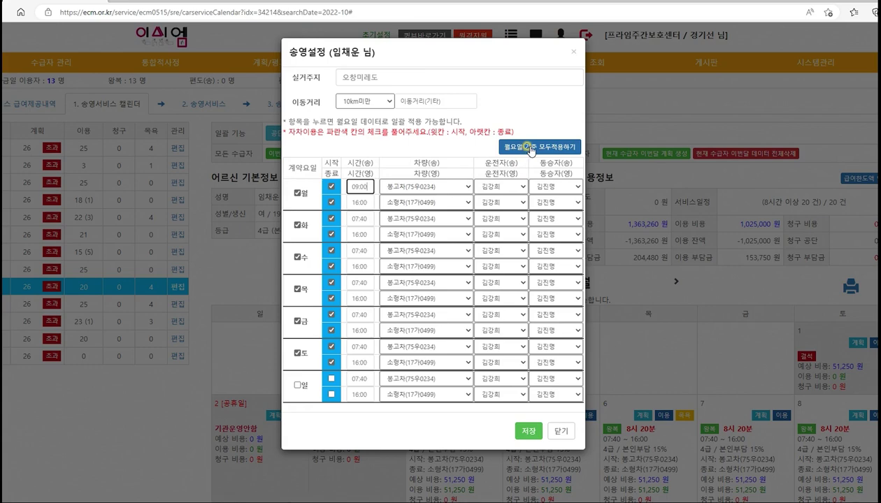
left_click(530, 148)
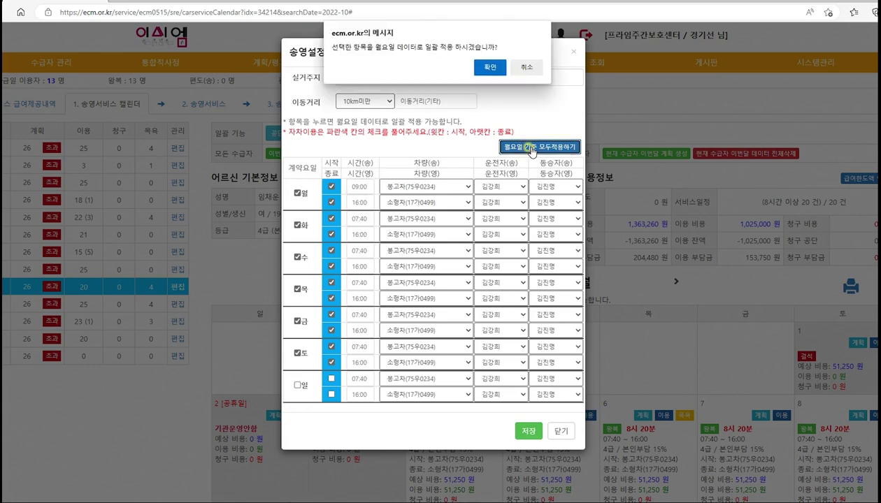
left_click(490, 67)
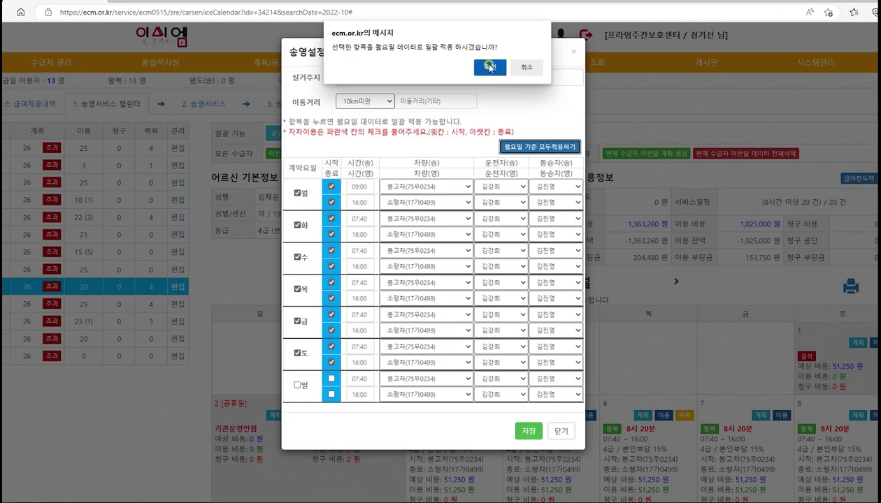
left_click(298, 385)
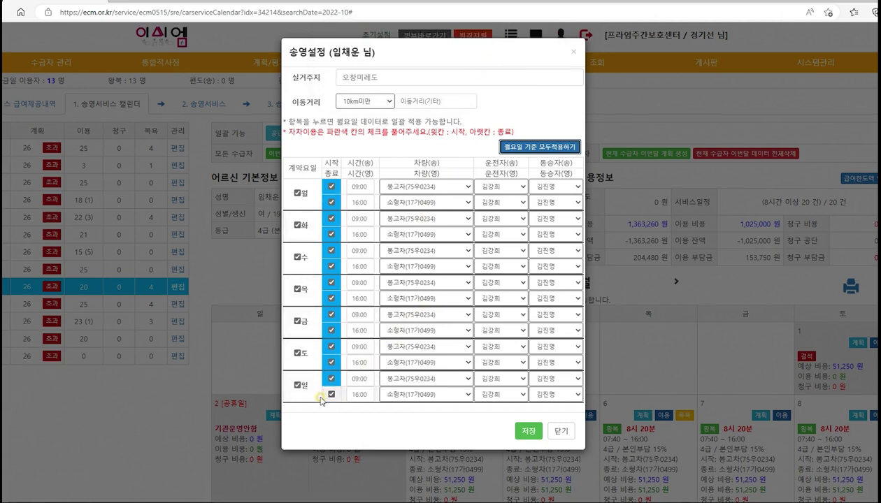
left_click(297, 385)
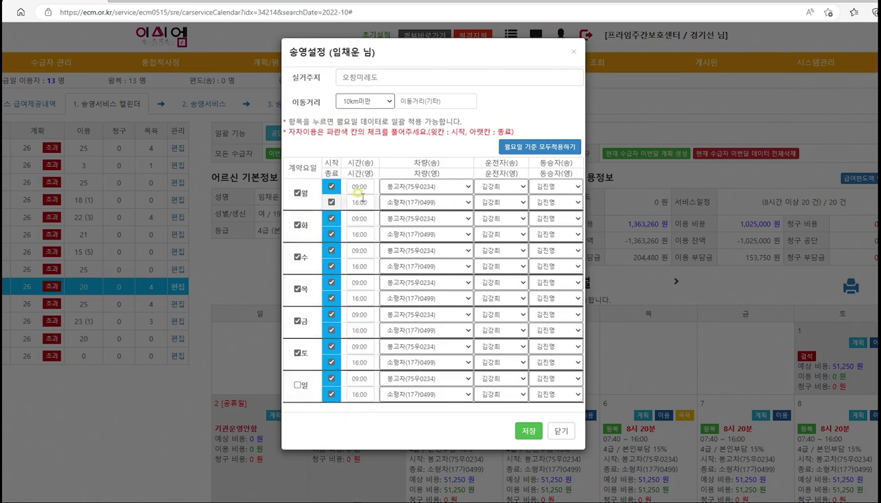
left_click(542, 435)
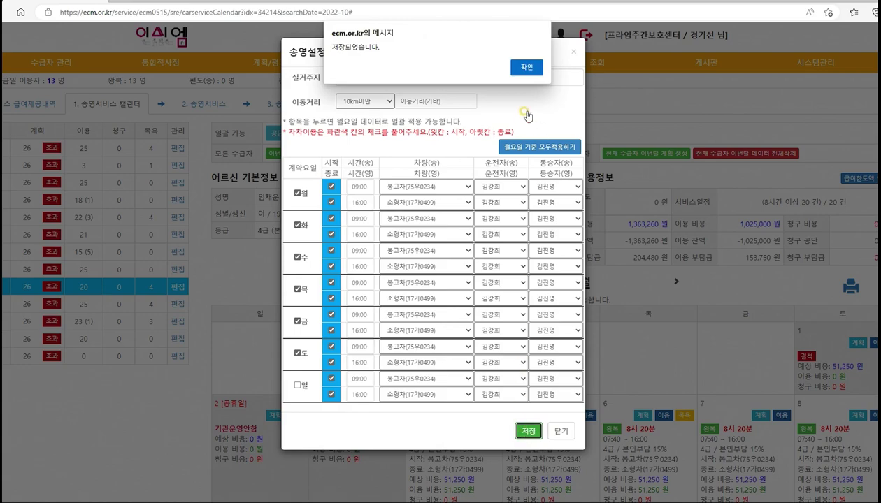
left_click(526, 68)
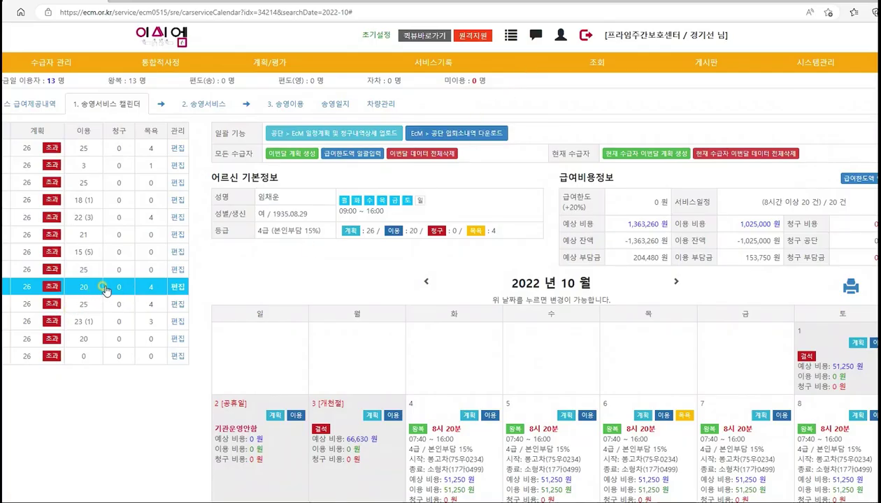
Step: Set the 이용차량구분 of the recipient's 2022-10-31 transport record to 데이터없음 and save it
scroll(391, 315, "down", 5)
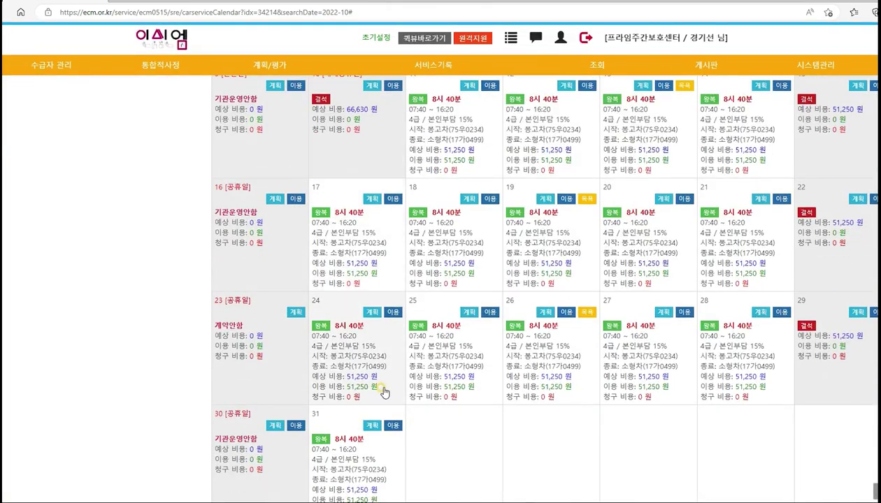
scroll(384, 392, "down", 2)
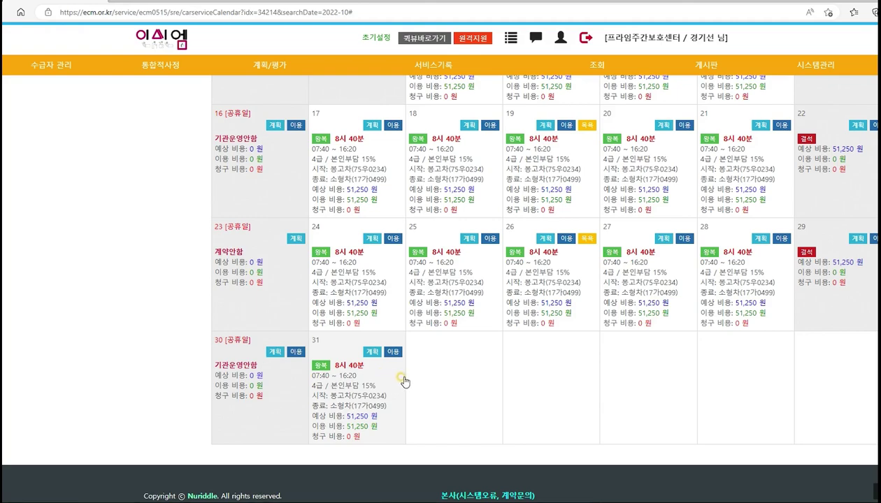
scroll(404, 381, "up", 8)
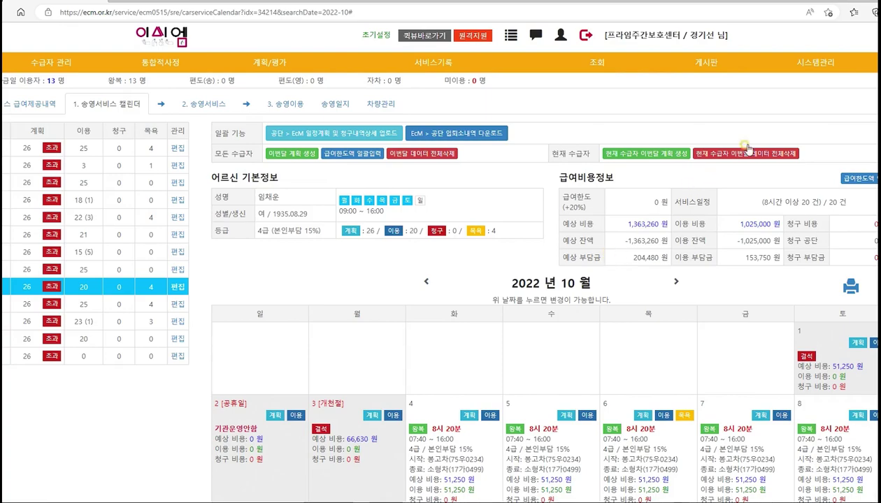
scroll(688, 168, "down", 8)
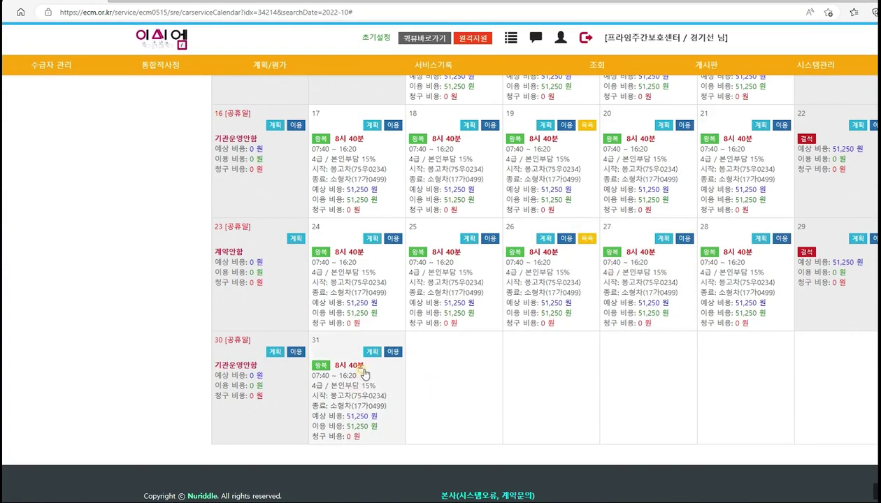
left_click(372, 352)
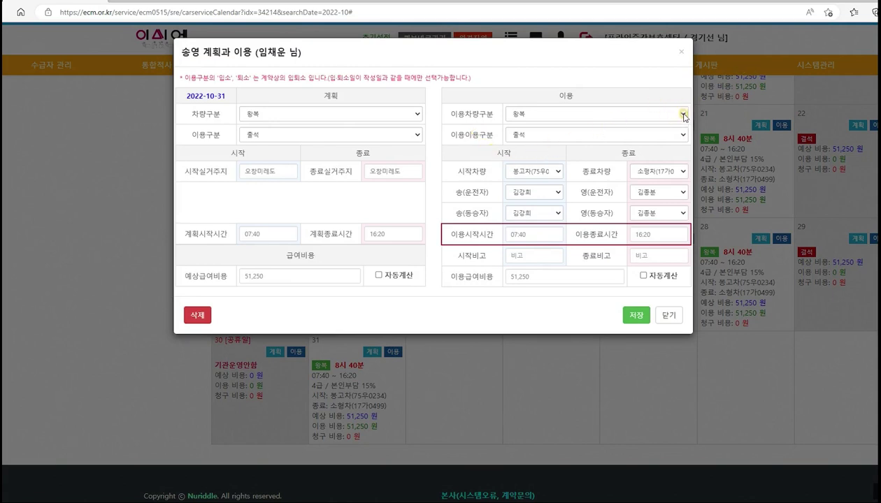
left_click(683, 115)
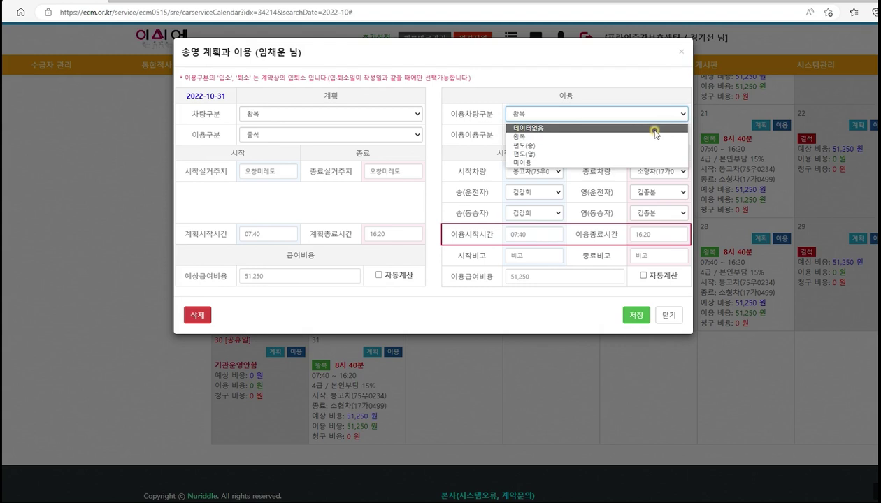
left_click(655, 130)
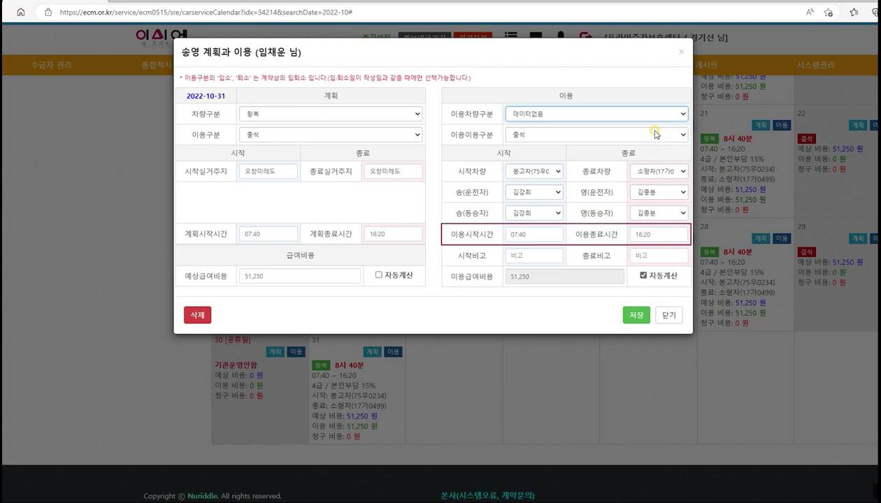
left_click(635, 316)
left_click(634, 319)
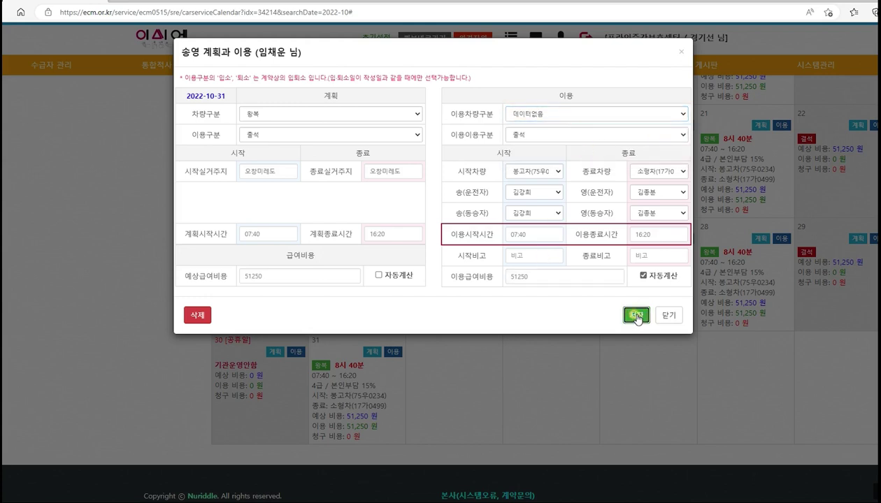
Step: Generate the current recipient's plan for October 2022 and check the calendar through the 31st
scroll(615, 320, "down", 5)
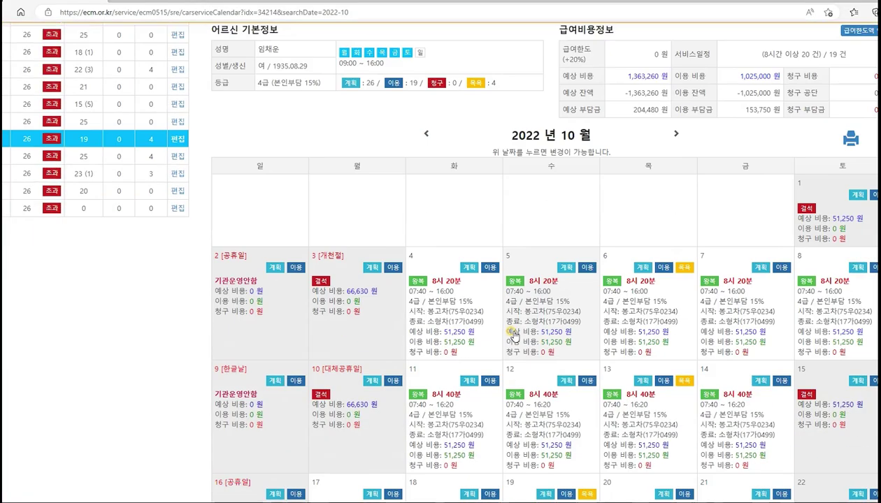
scroll(517, 325, "up", 3)
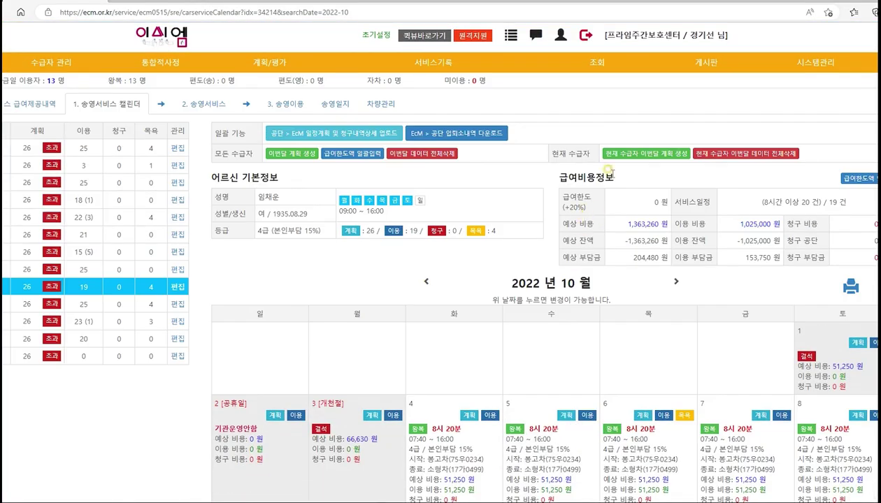
left_click(645, 156)
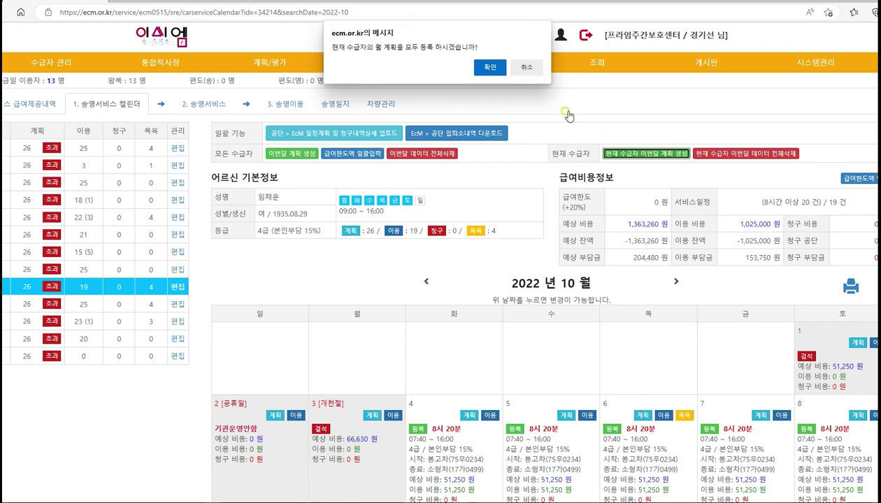
left_click(489, 70)
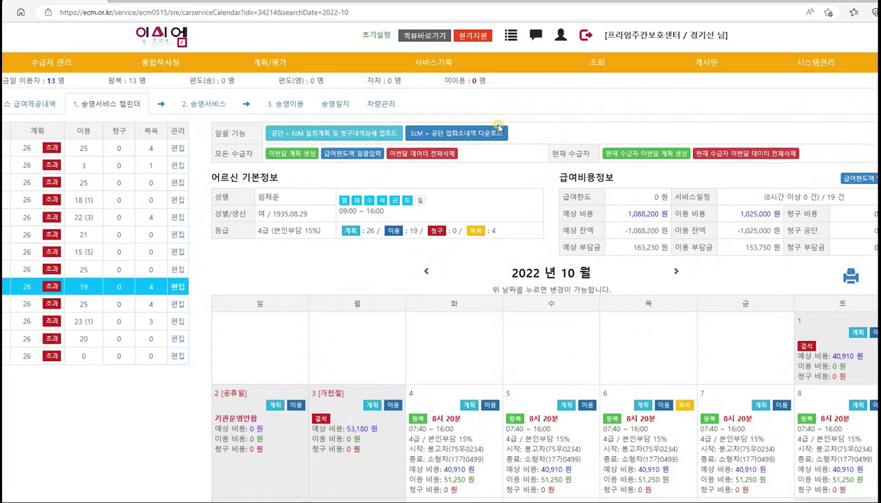
scroll(533, 336, "down", 1)
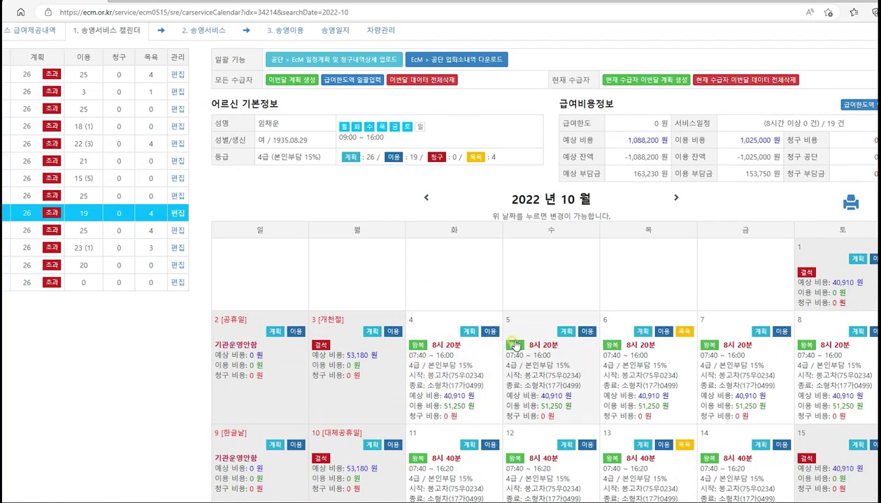
scroll(731, 346, "down", 4)
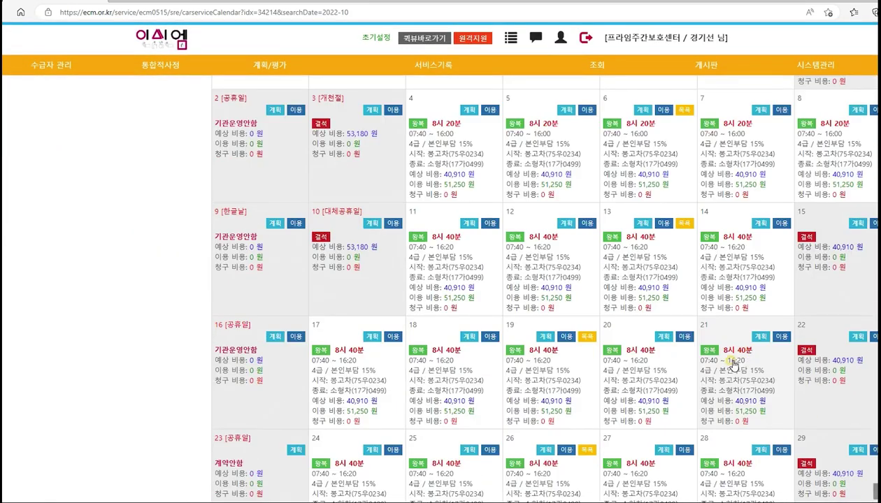
scroll(529, 431, "down", 1)
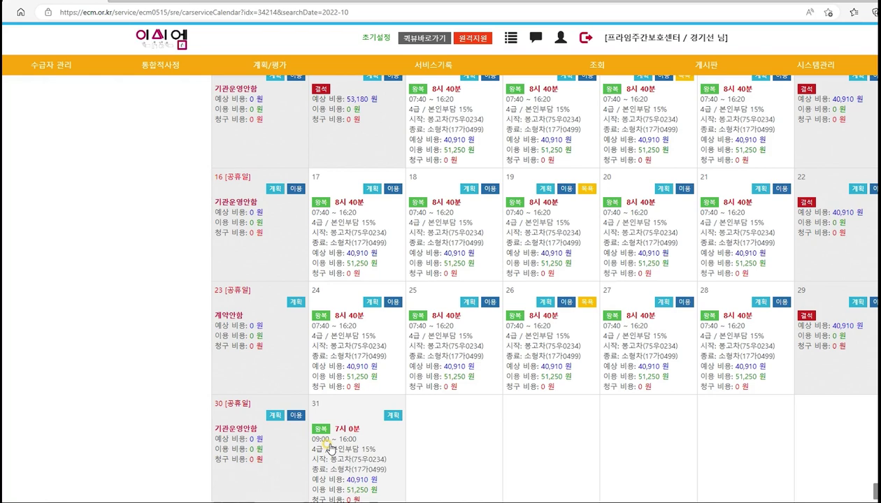
scroll(333, 440, "up", 3)
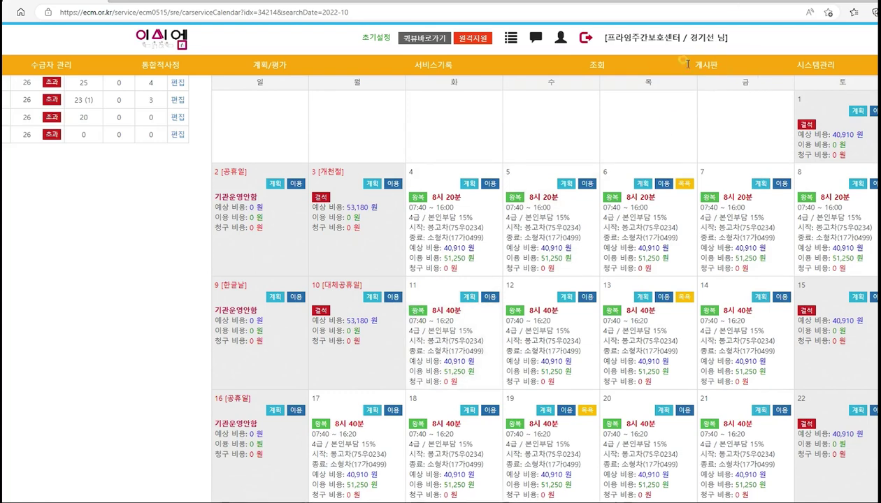
scroll(514, 180, "up", 2)
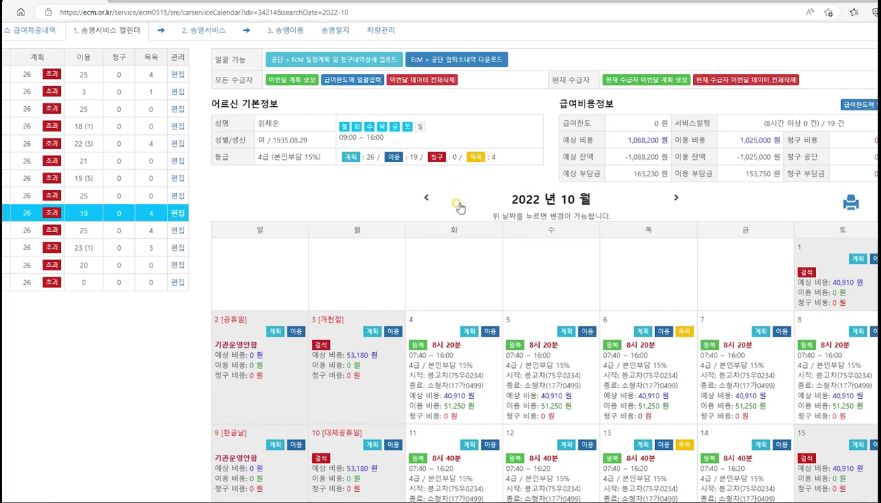
scroll(458, 272, "up", 1)
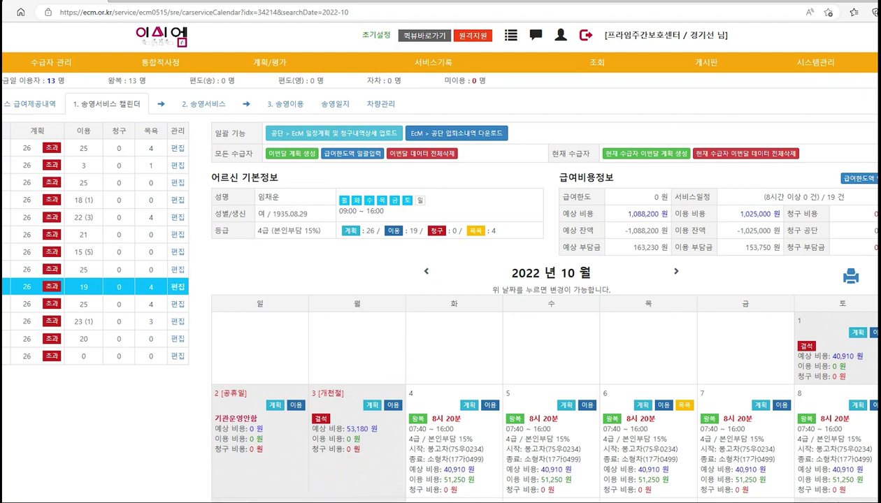
Step: Switch to the PowerPoint slide show and advance to the closing slide
mouse_move(249, 502)
left_click(249, 476)
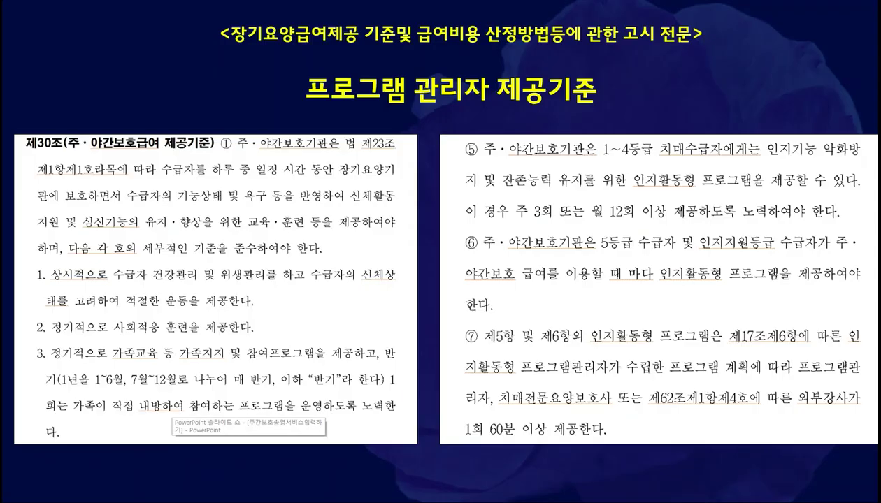
left_click(708, 91)
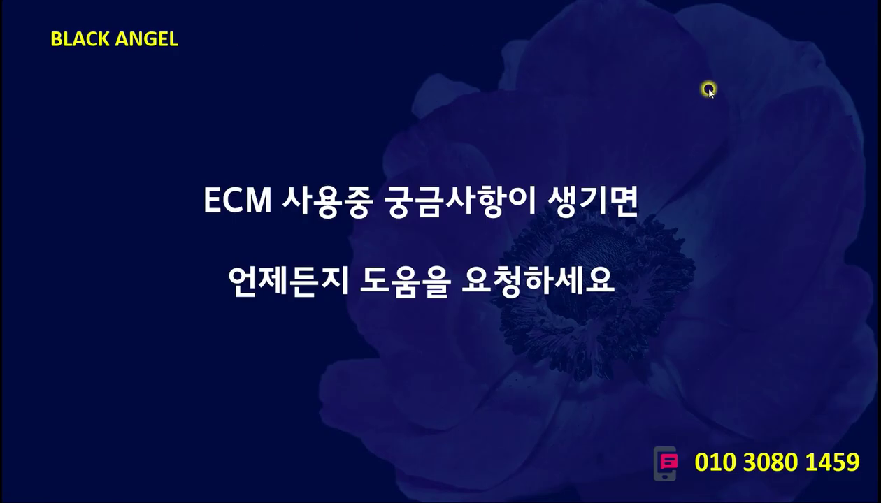